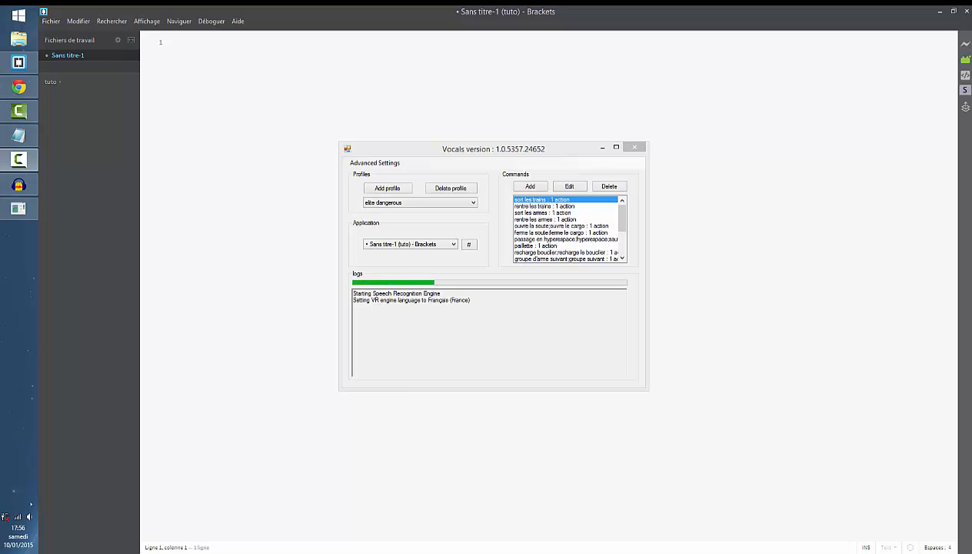
- Start a new voice command with the command text "écris a;a;écris"
{"action": "left_click", "coordinate": [528, 187]}
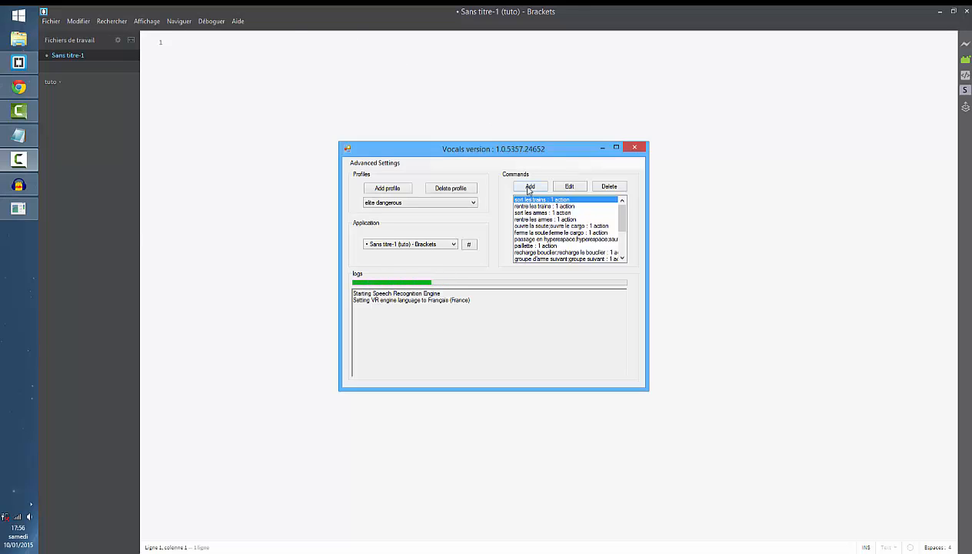
{"action": "left_click", "coordinate": [528, 188]}
{"action": "left_click_drag", "start_coordinate": [286, 51], "coordinate": [526, 138]}
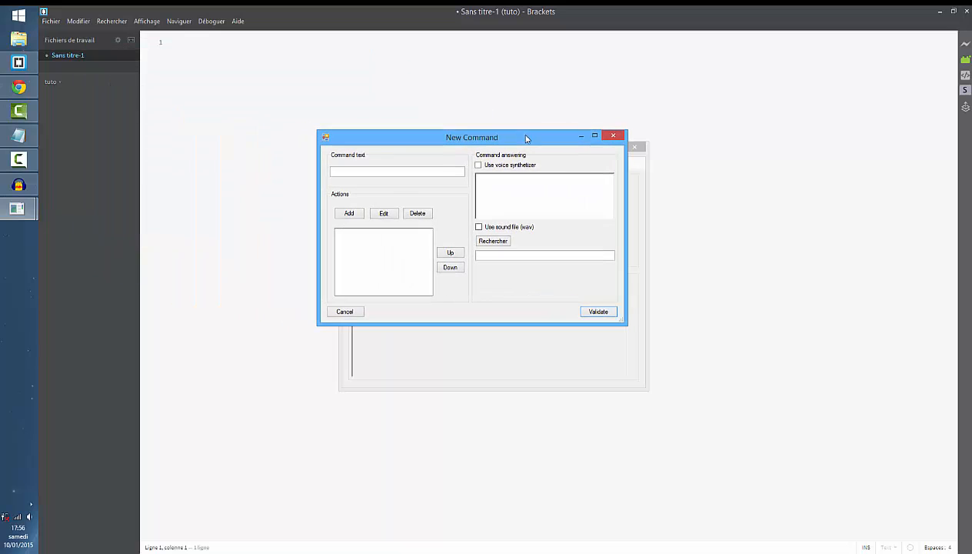
{"action": "left_click", "coordinate": [357, 169]}
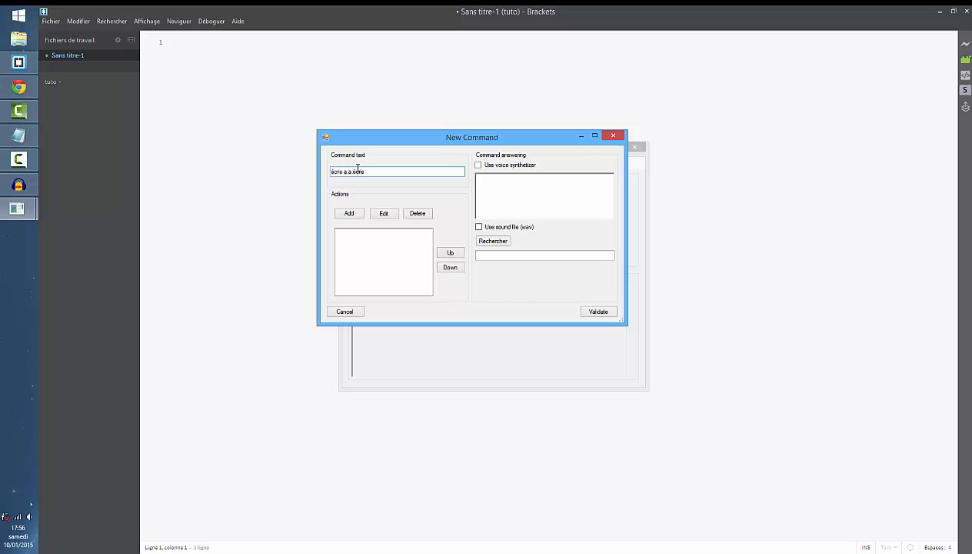
- Add a key press action for the 1 key to the new command
{"action": "left_click", "coordinate": [349, 213]}
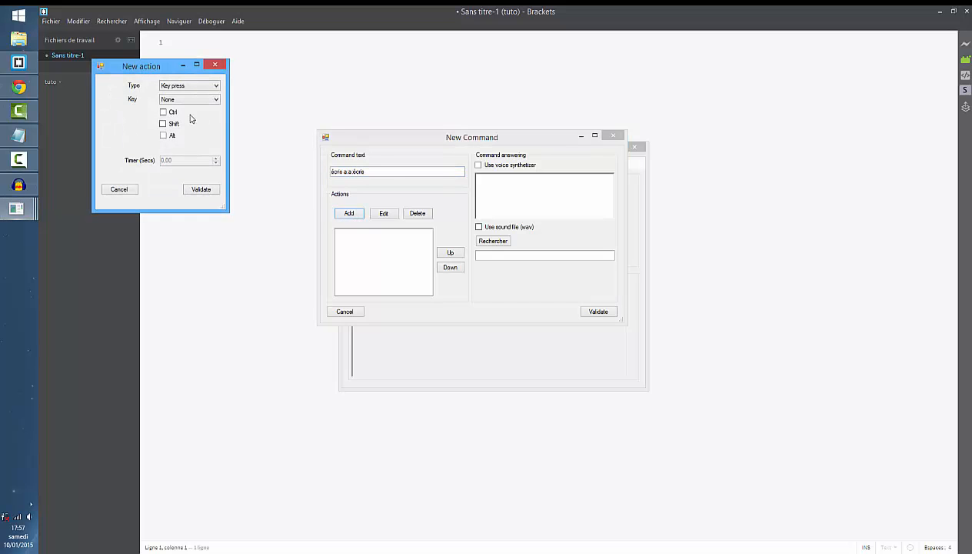
{"action": "left_click", "coordinate": [192, 100]}
{"action": "scroll", "coordinate": [187, 153], "scroll_direction": "down", "scroll_amount": 13}
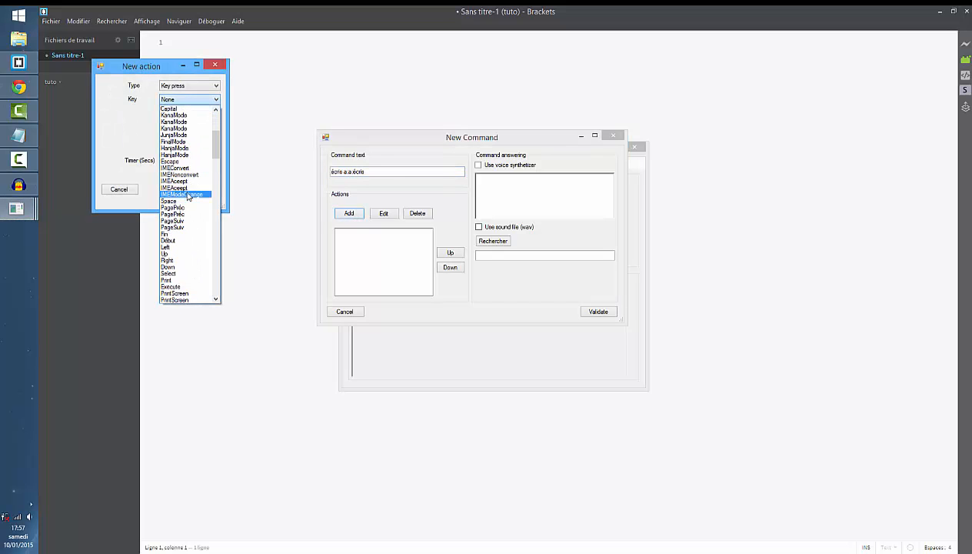
{"action": "left_click", "coordinate": [165, 174]}
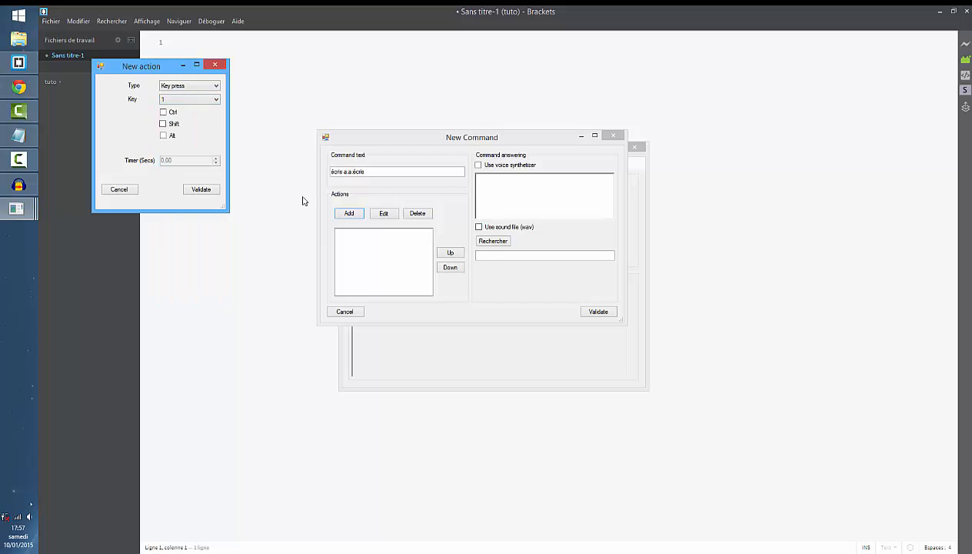
{"action": "left_click", "coordinate": [200, 189]}
- Add a second key press action for the 2 key and close the new command's window
{"action": "left_click", "coordinate": [351, 215]}
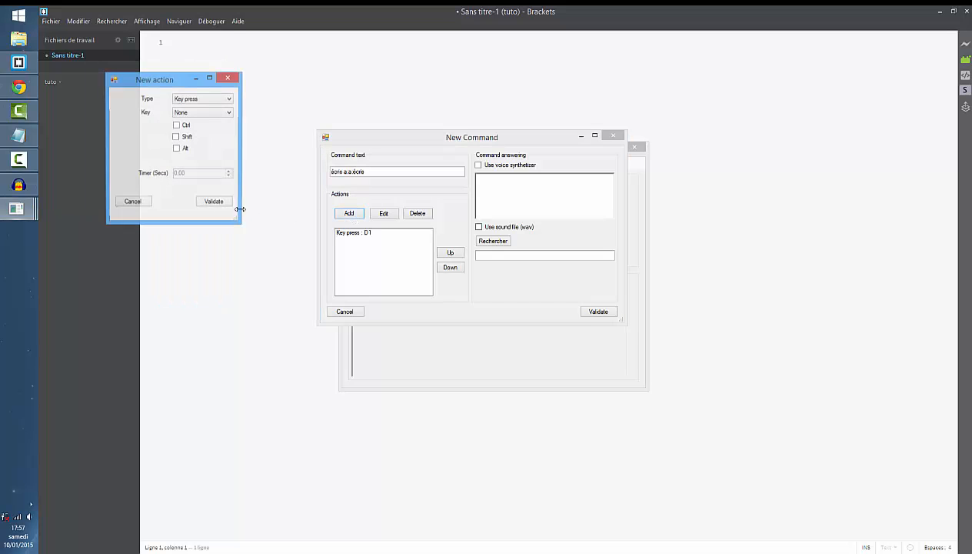
{"action": "left_click", "coordinate": [202, 113]}
{"action": "scroll", "coordinate": [208, 200], "scroll_direction": "down", "scroll_amount": 6}
{"action": "scroll", "coordinate": [208, 213], "scroll_direction": "down", "scroll_amount": 8}
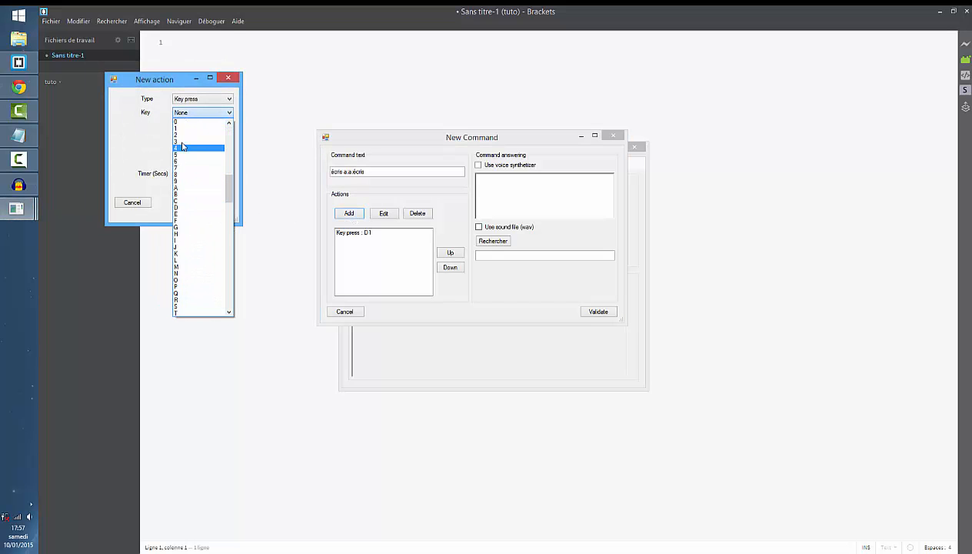
{"action": "left_click", "coordinate": [201, 216]}
{"action": "left_click", "coordinate": [213, 202]}
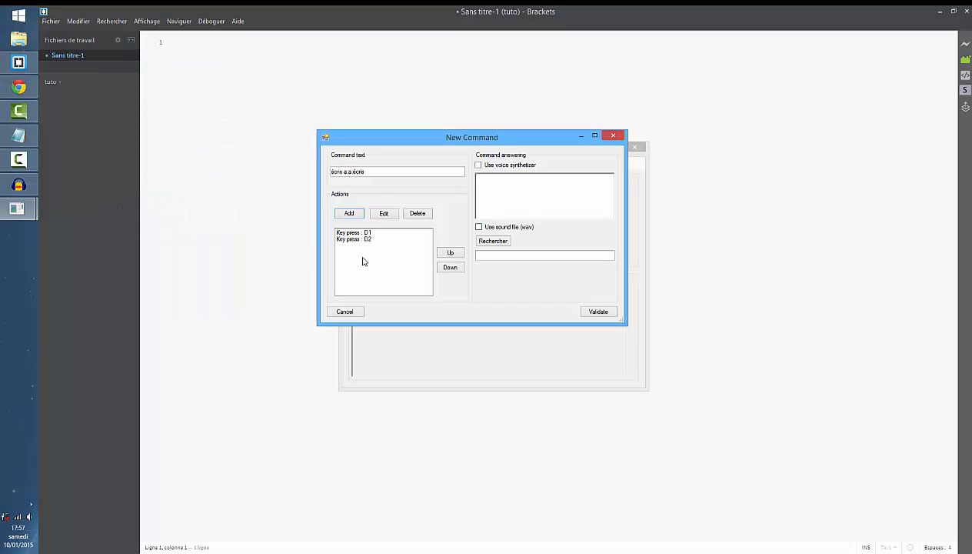
{"action": "left_click", "coordinate": [613, 135]}
- Review the key press actions and synthesized voice answer of the "écris abc" command, then close it
{"action": "left_click_drag", "start_coordinate": [622, 222], "coordinate": [626, 265]}
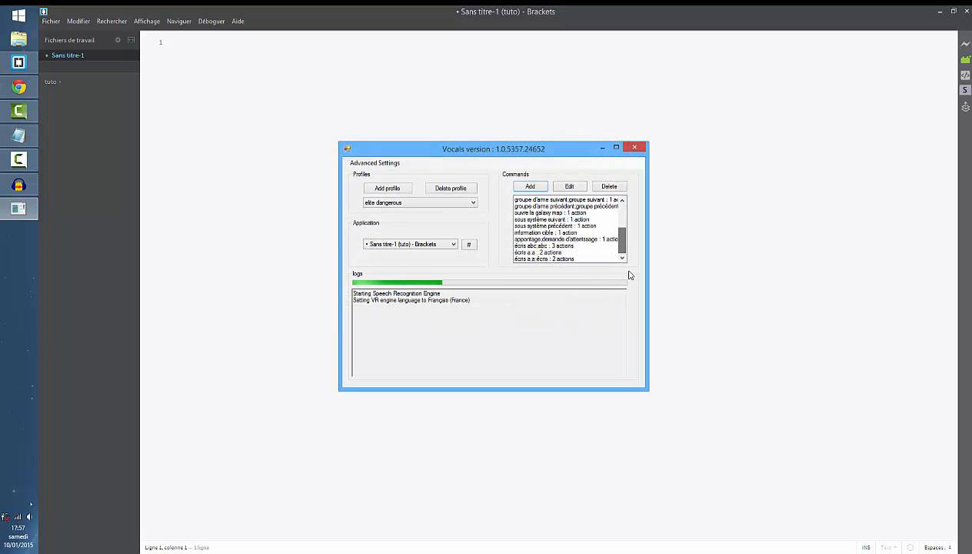
{"action": "left_click", "coordinate": [535, 246]}
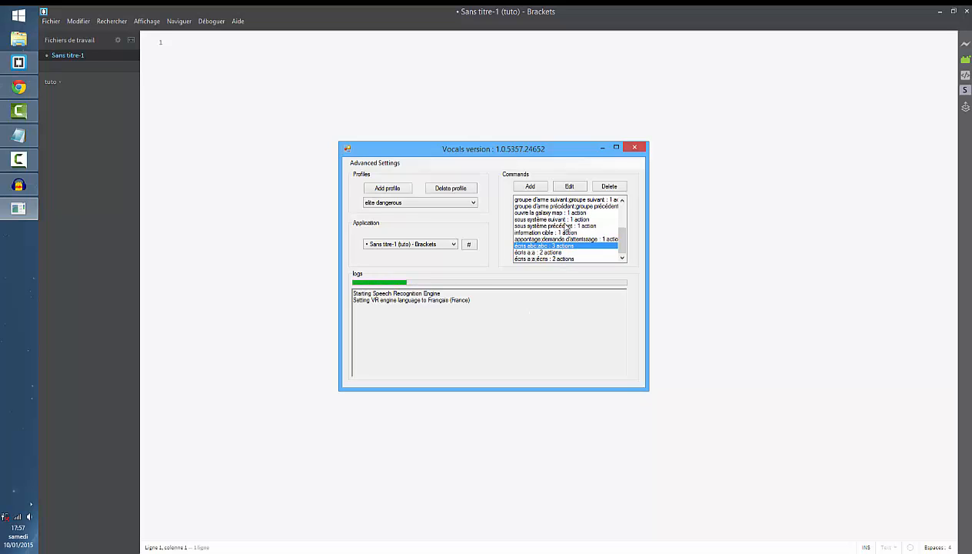
{"action": "left_click", "coordinate": [569, 186]}
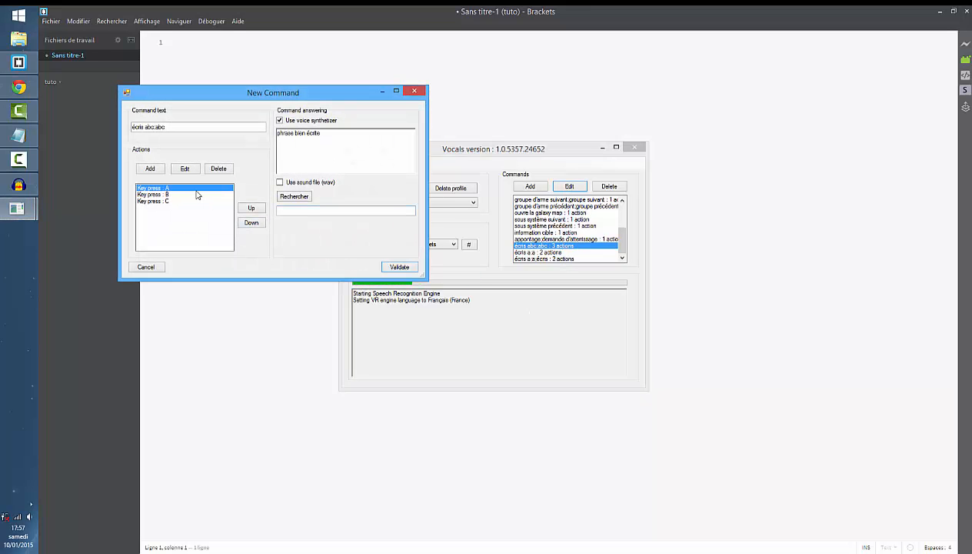
{"action": "left_click", "coordinate": [413, 93]}
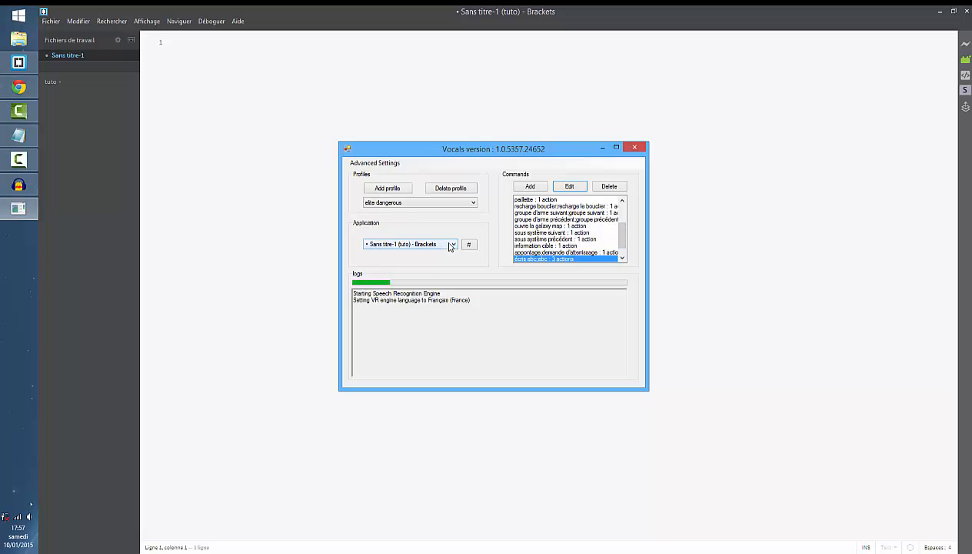
- Lower the speech recognition threshold to about the middle of its range in the advanced options and validate
{"action": "left_click", "coordinate": [375, 163]}
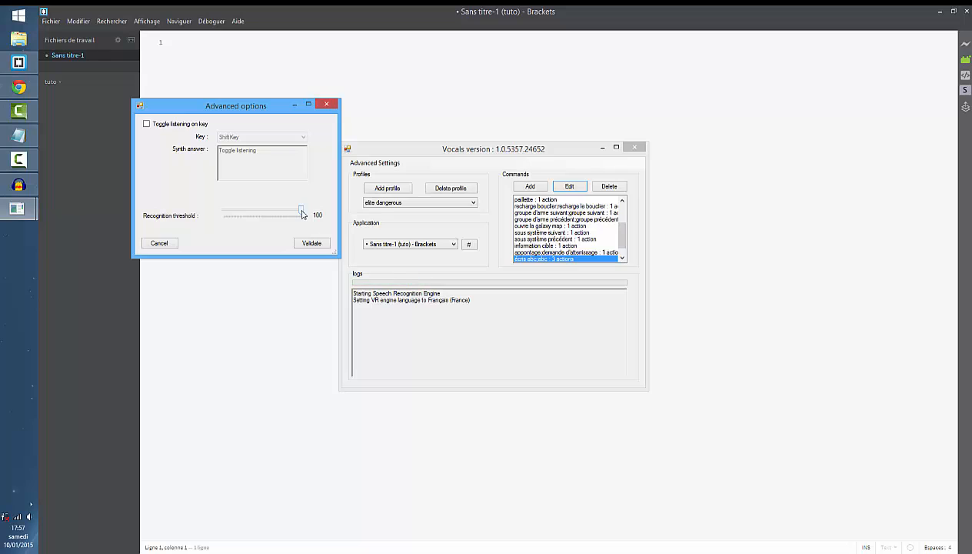
{"action": "left_click_drag", "start_coordinate": [302, 214], "coordinate": [261, 209]}
{"action": "left_click", "coordinate": [304, 245]}
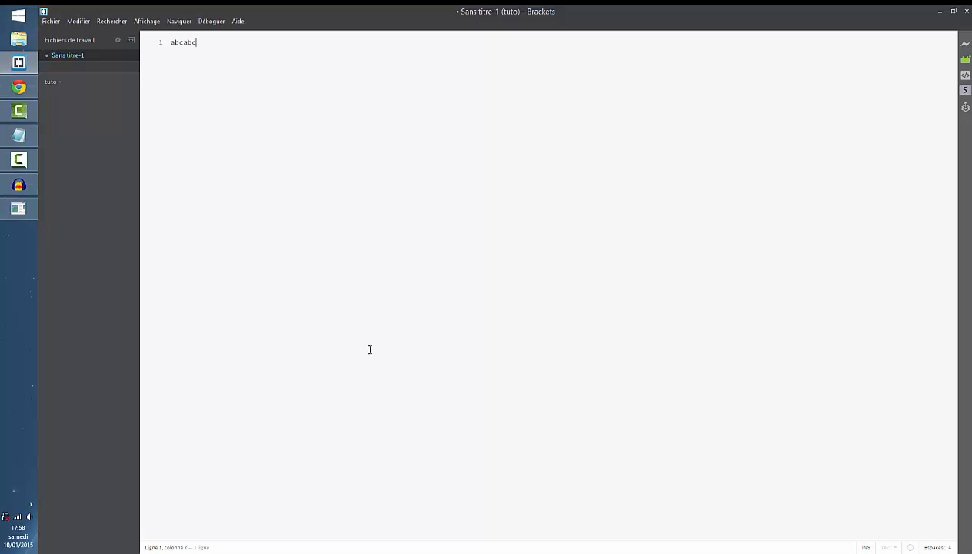
- Switch to Chrome and look over the Elite Dangerous videos, voice packs and pack creation links on the Vocals examples page
{"action": "left_click", "coordinate": [18, 208]}
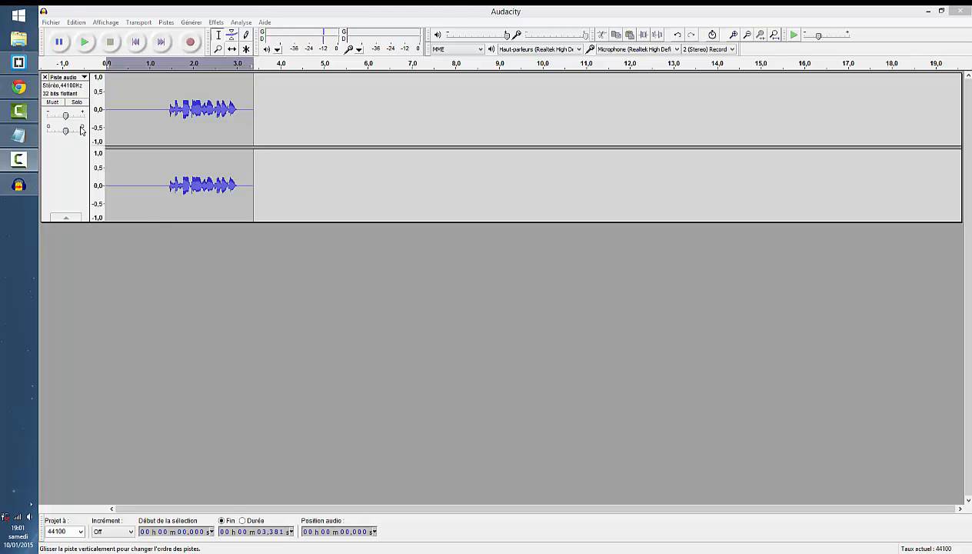
{"action": "left_click", "coordinate": [18, 86]}
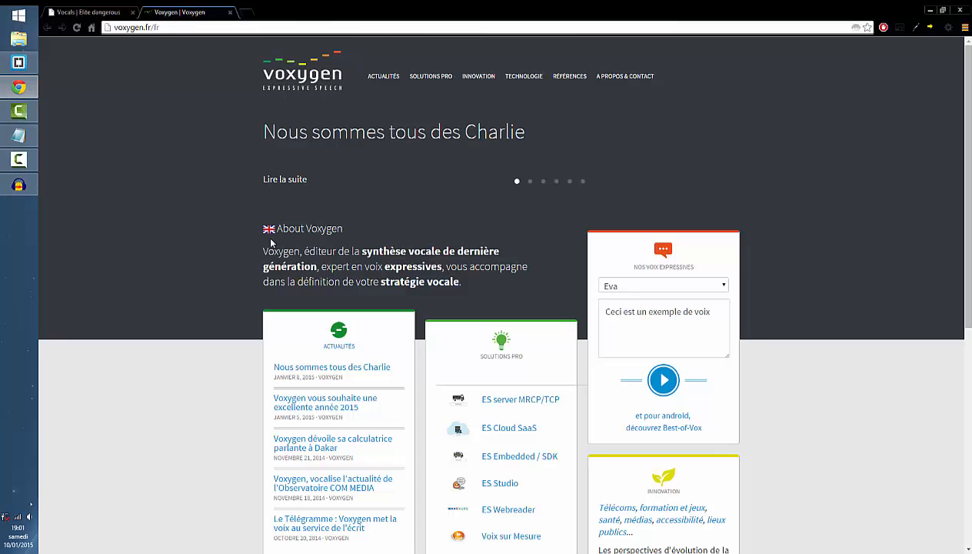
{"action": "left_click", "coordinate": [107, 11]}
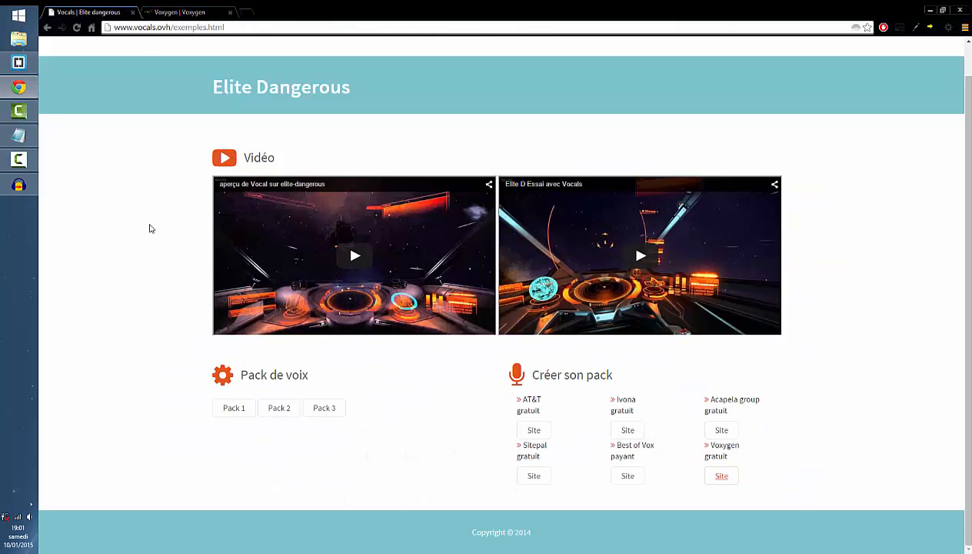
{"action": "scroll", "coordinate": [145, 206], "scroll_direction": "up", "scroll_amount": 1}
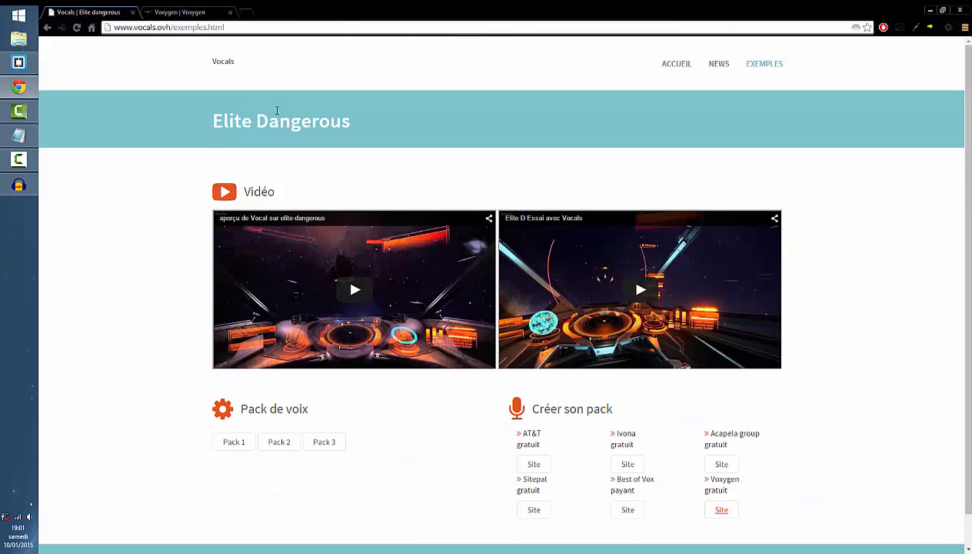
{"action": "scroll", "coordinate": [813, 223], "scroll_direction": "down", "scroll_amount": 1}
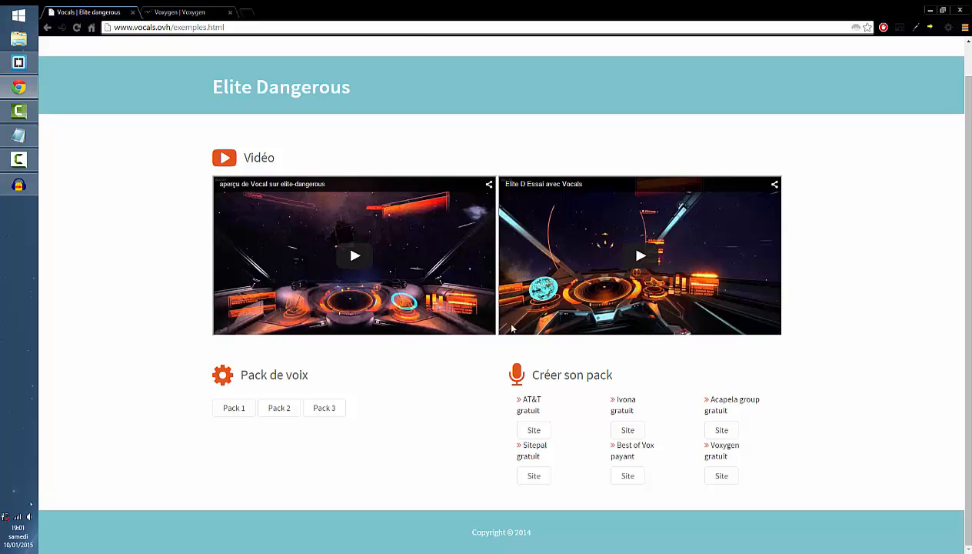
- Browse the expressive voices offered on the Voxygen page and choose the French voice Eva
{"action": "left_click", "coordinate": [166, 13]}
{"action": "left_click", "coordinate": [718, 289]}
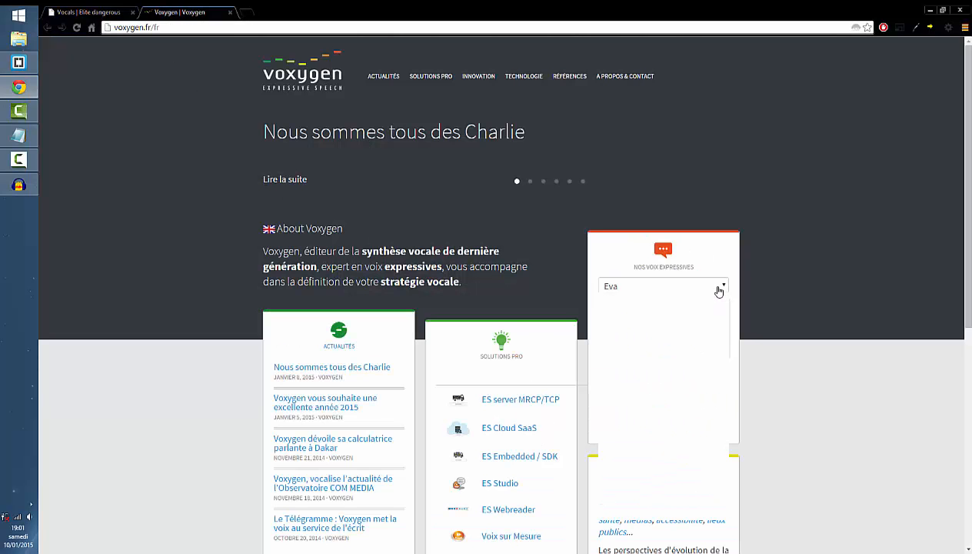
{"action": "scroll", "coordinate": [696, 331], "scroll_direction": "up", "scroll_amount": 3}
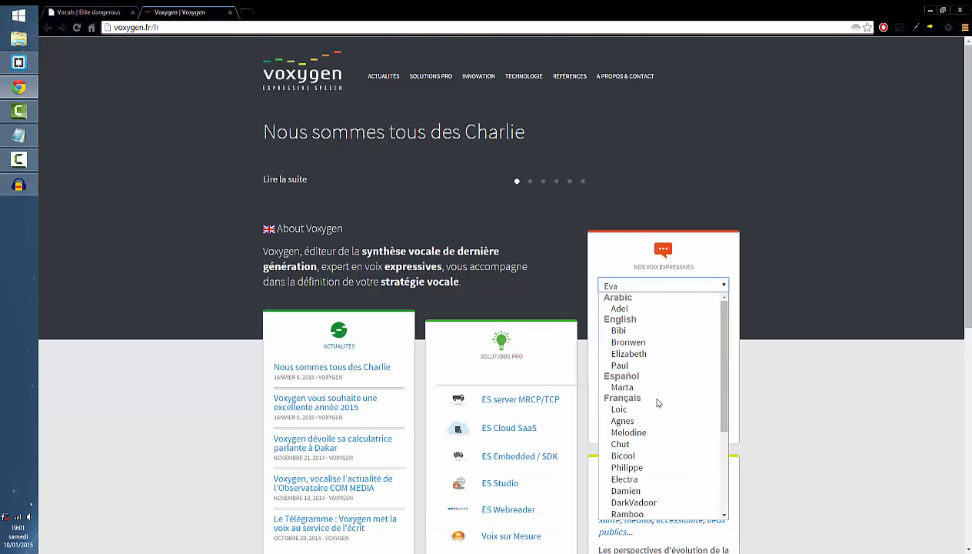
{"action": "scroll", "coordinate": [623, 398], "scroll_direction": "down", "scroll_amount": 3}
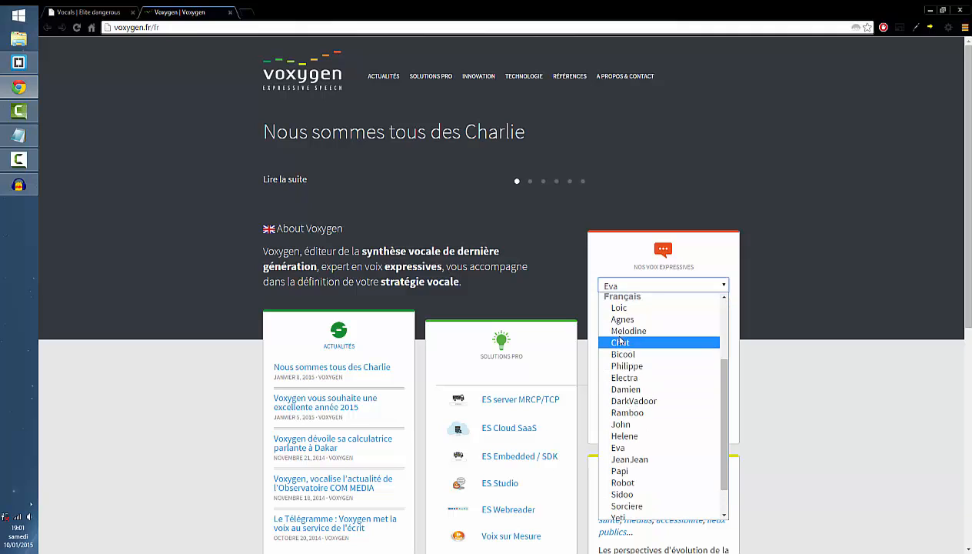
{"action": "left_click", "coordinate": [635, 448]}
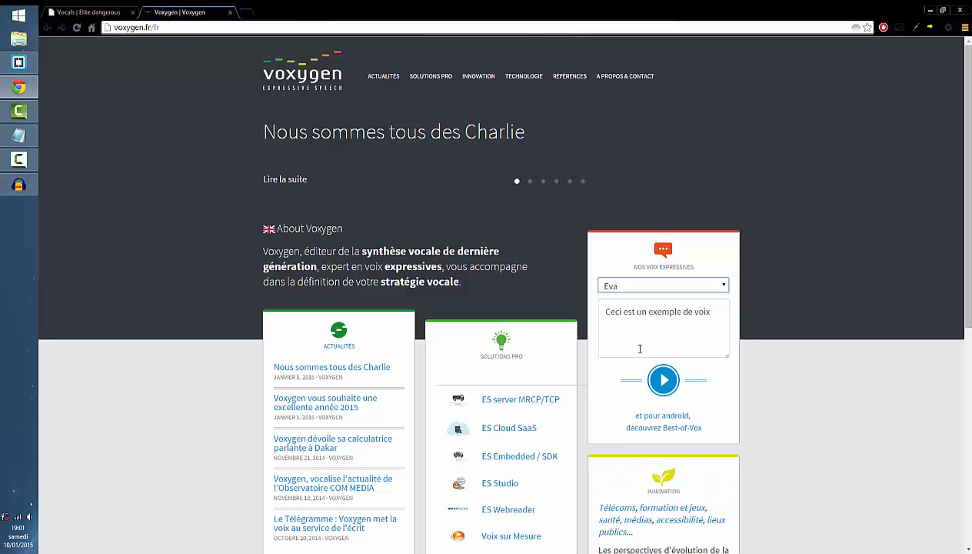
- Select the sample text "Ceci est un exemple de voix" and play it with the chosen voice
{"action": "left_click", "coordinate": [693, 305]}
{"action": "left_click_drag", "start_coordinate": [722, 322], "coordinate": [586, 303]}
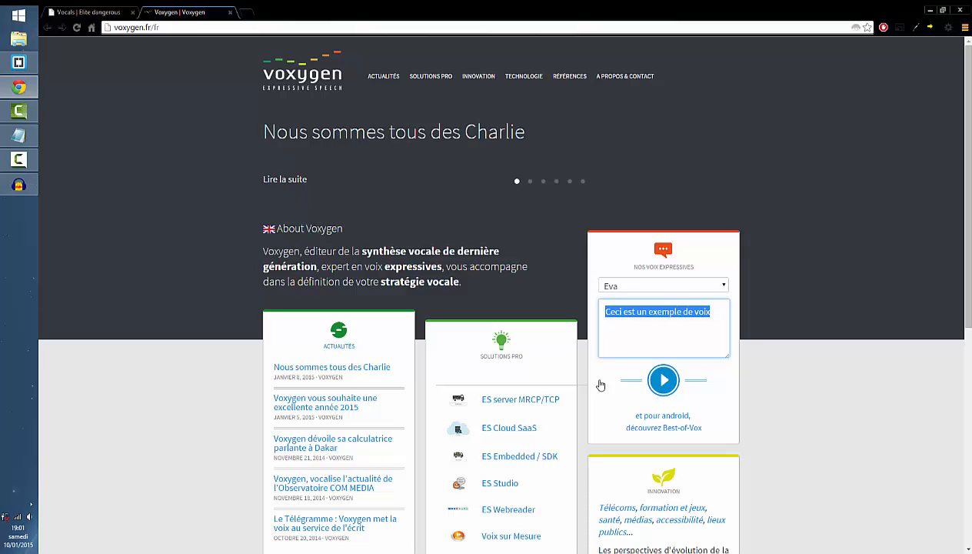
{"action": "left_click", "coordinate": [665, 382]}
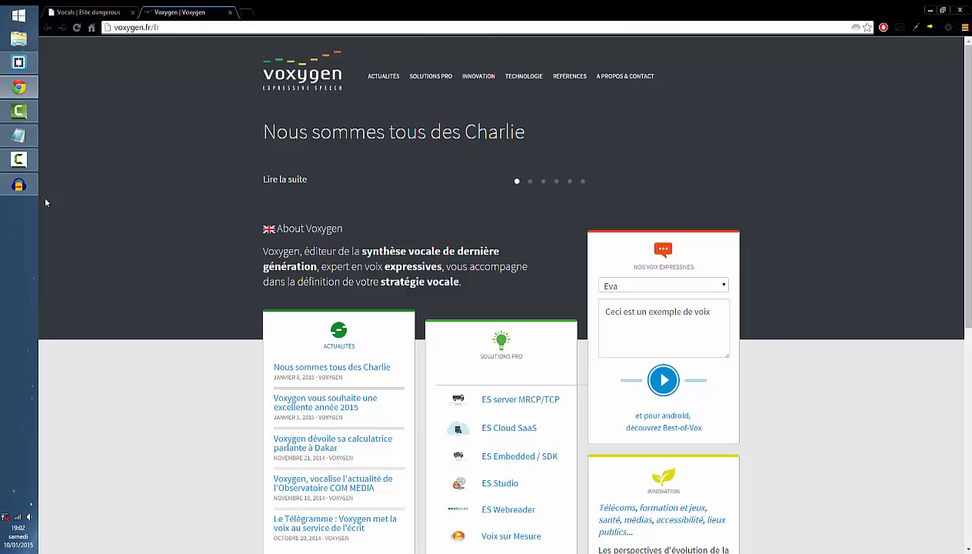
- Switch to Audacity and open the Windows recording devices settings
{"action": "left_click", "coordinate": [25, 192]}
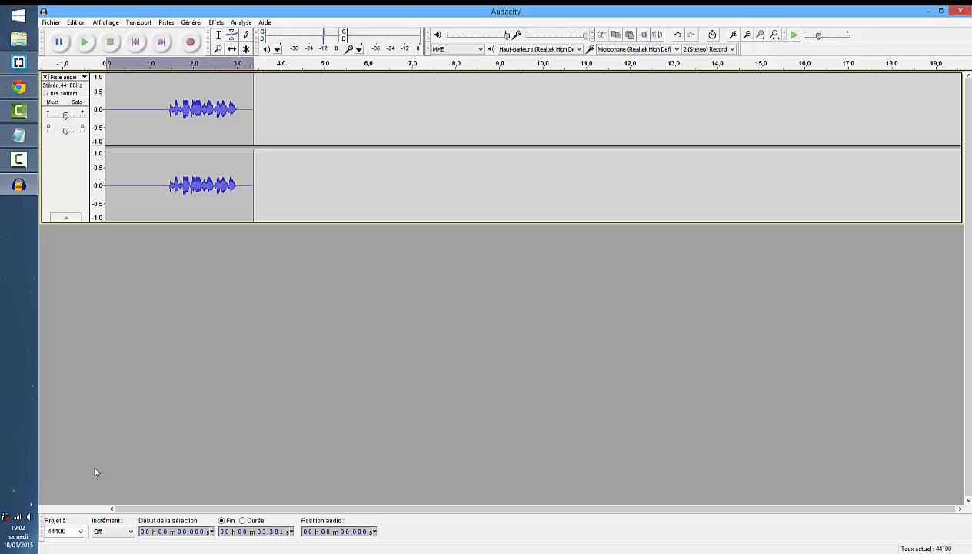
{"action": "right_click", "coordinate": [31, 518]}
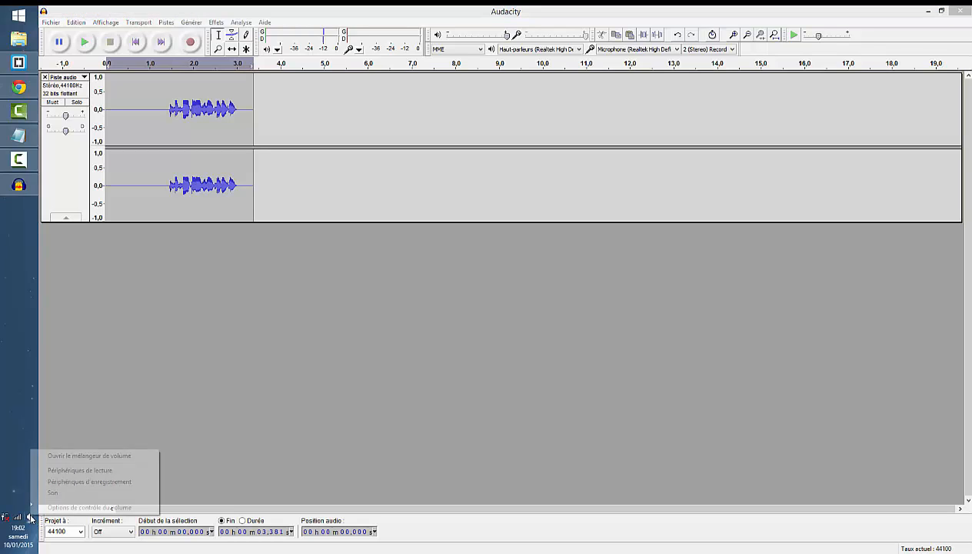
{"action": "left_click", "coordinate": [68, 481]}
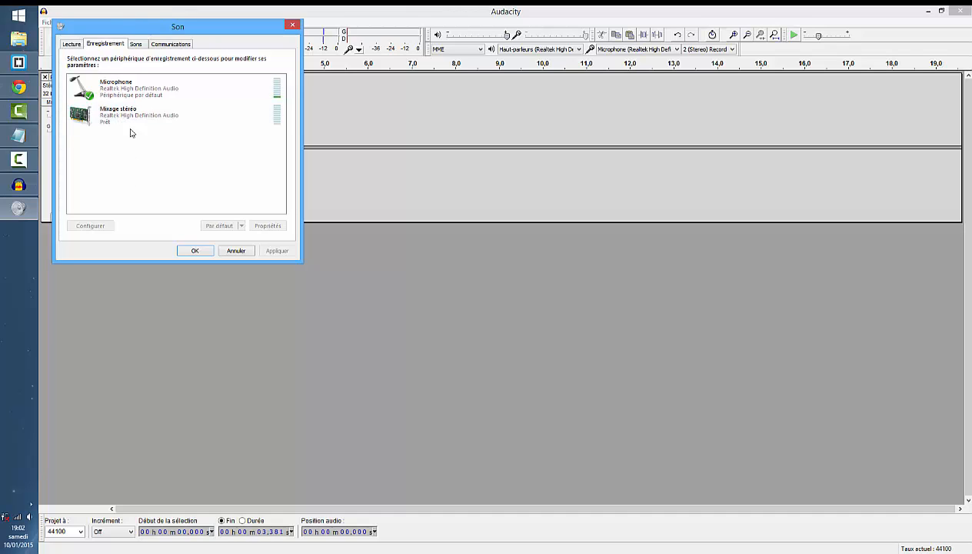
- Check the disabled and disconnected device display options and the Mixage stéréo device's options, then close the sound settings
{"action": "right_click", "coordinate": [92, 163]}
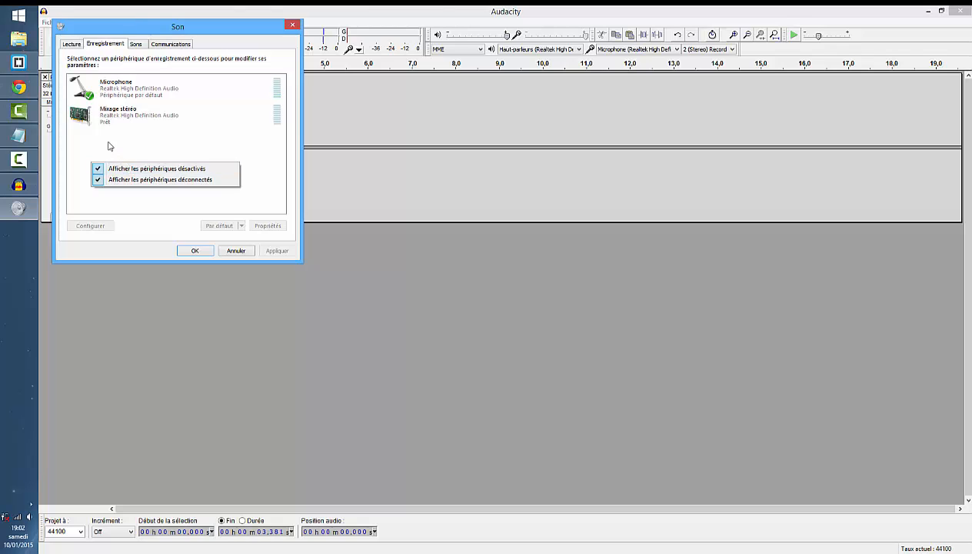
{"action": "left_click", "coordinate": [109, 146]}
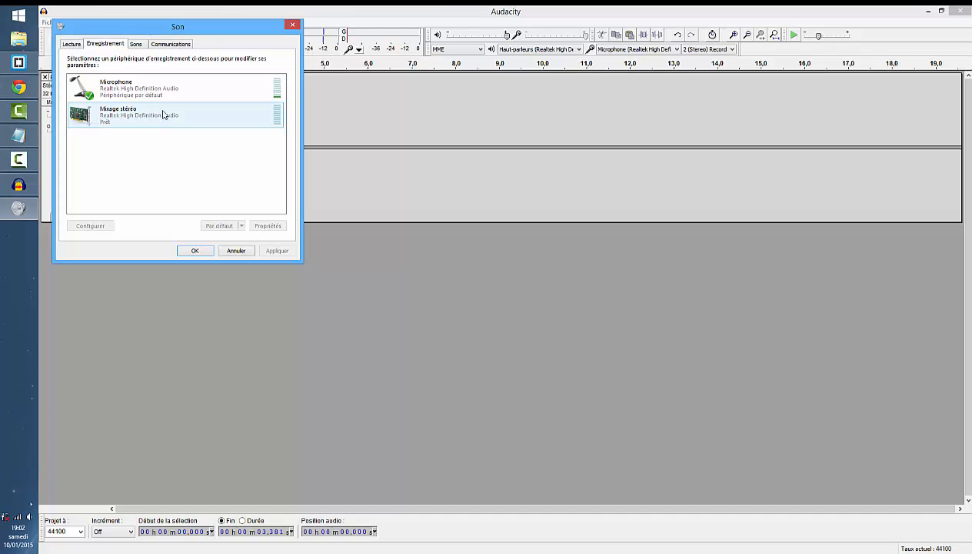
{"action": "right_click", "coordinate": [117, 118]}
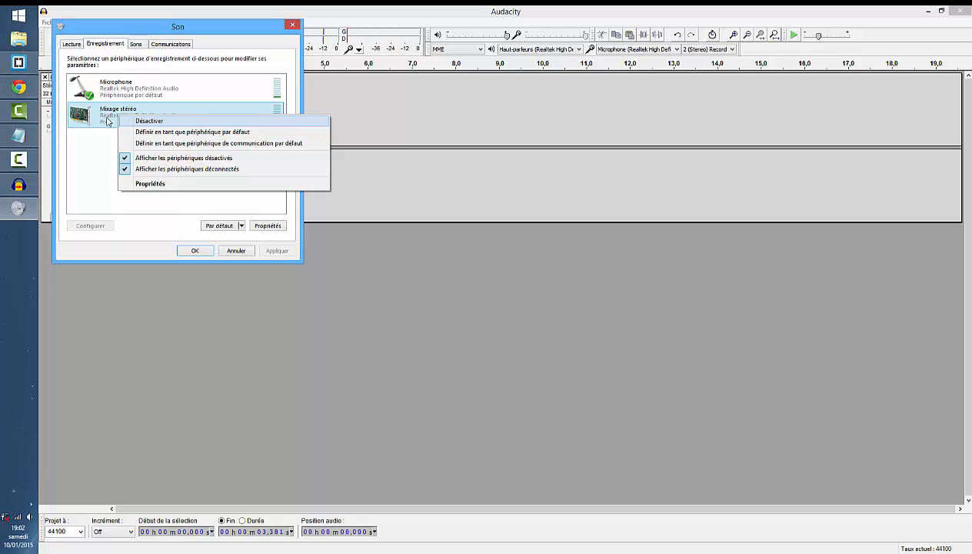
{"action": "left_click", "coordinate": [84, 166]}
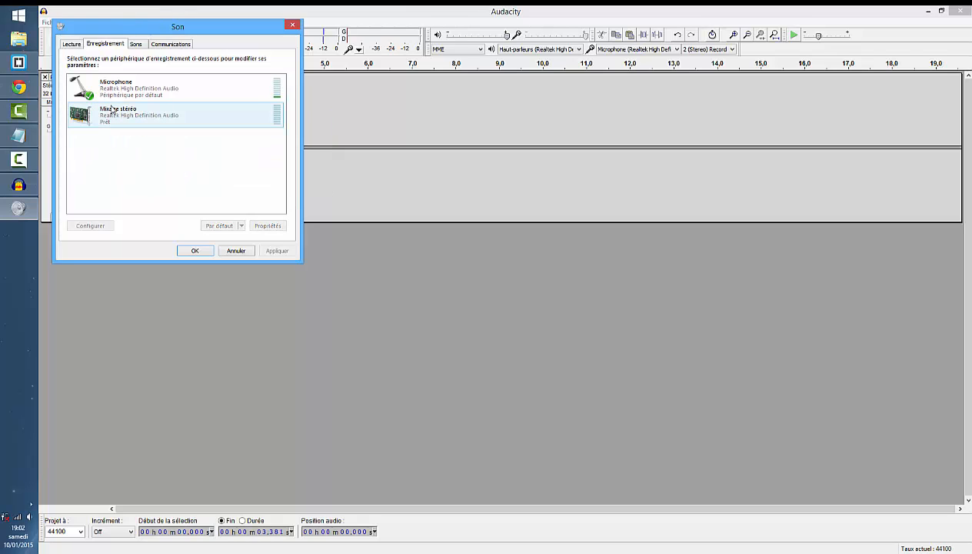
{"action": "left_click", "coordinate": [134, 124]}
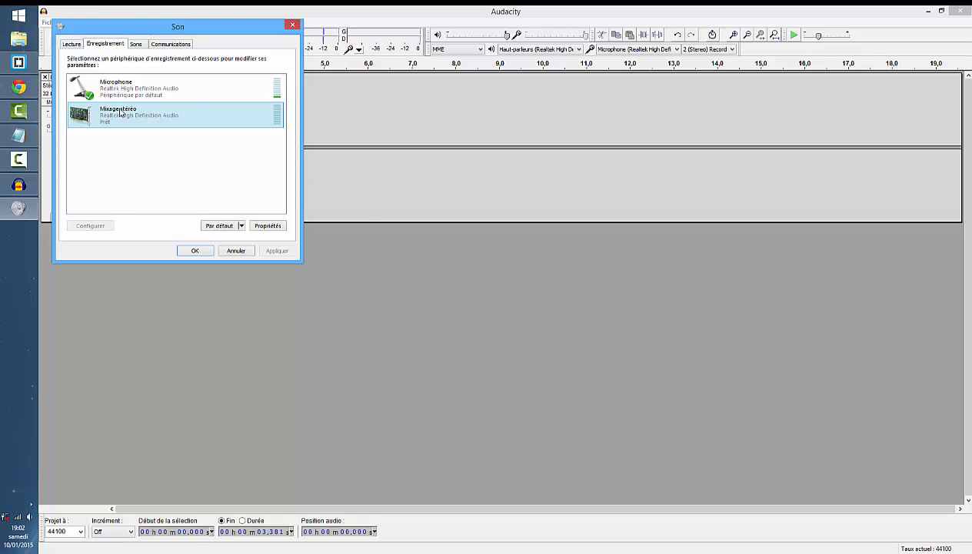
{"action": "left_click", "coordinate": [291, 26]}
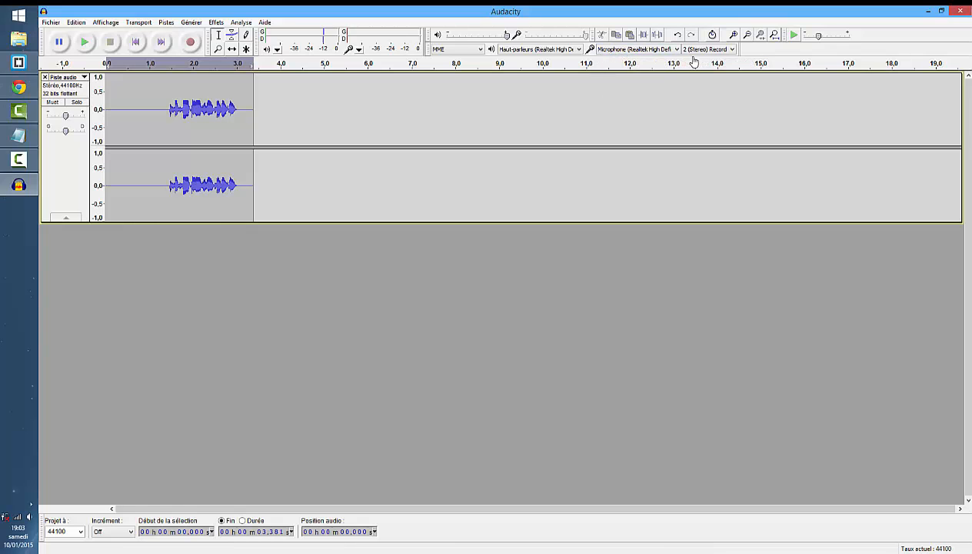
- Check the recording input devices available in Audacity, then place the Audacity and Voxygen browser windows side by side
{"action": "left_click", "coordinate": [662, 50]}
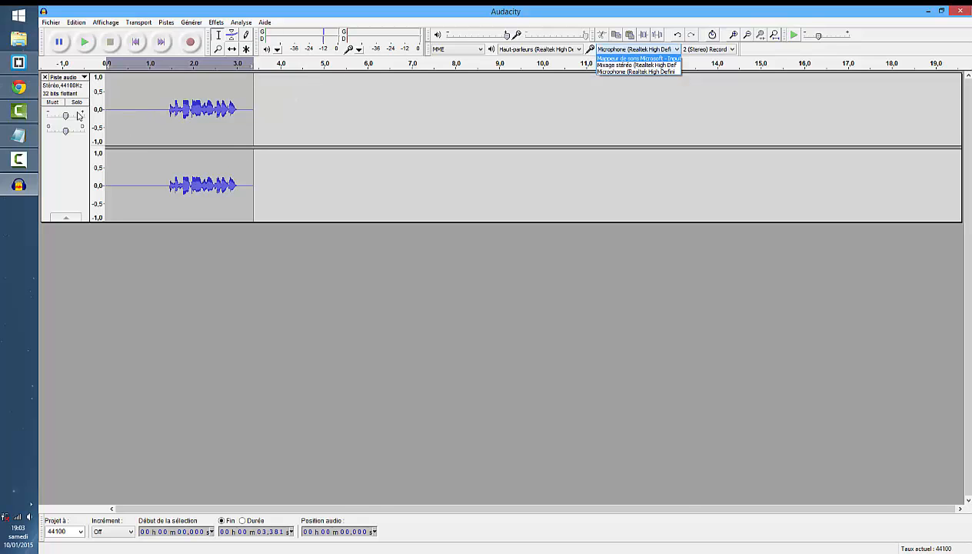
{"action": "key", "text": "alt+Tab"}
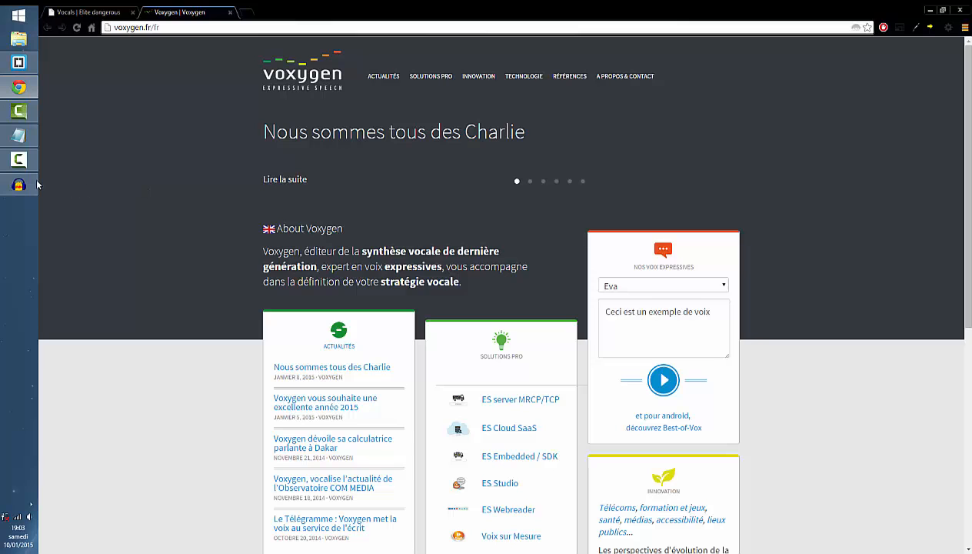
{"action": "mouse_move", "coordinate": [24, 185]}
{"action": "left_click_drag", "start_coordinate": [341, 9], "coordinate": [970, 176]}
{"action": "left_click_drag", "start_coordinate": [465, 11], "coordinate": [49, 132]}
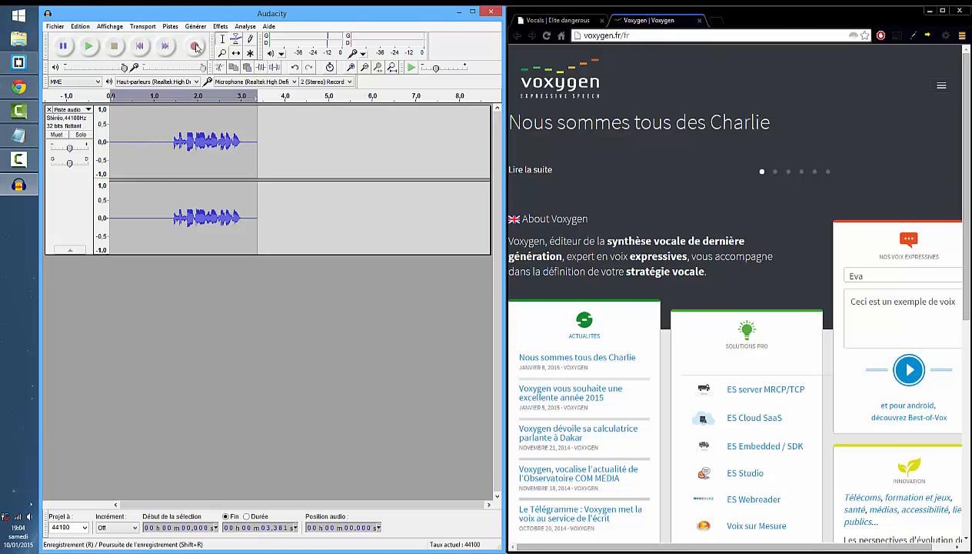
- Play the sample text with the Eva voice on the Voxygen page, then play the recorded clip in Audacity
{"action": "left_click", "coordinate": [913, 377]}
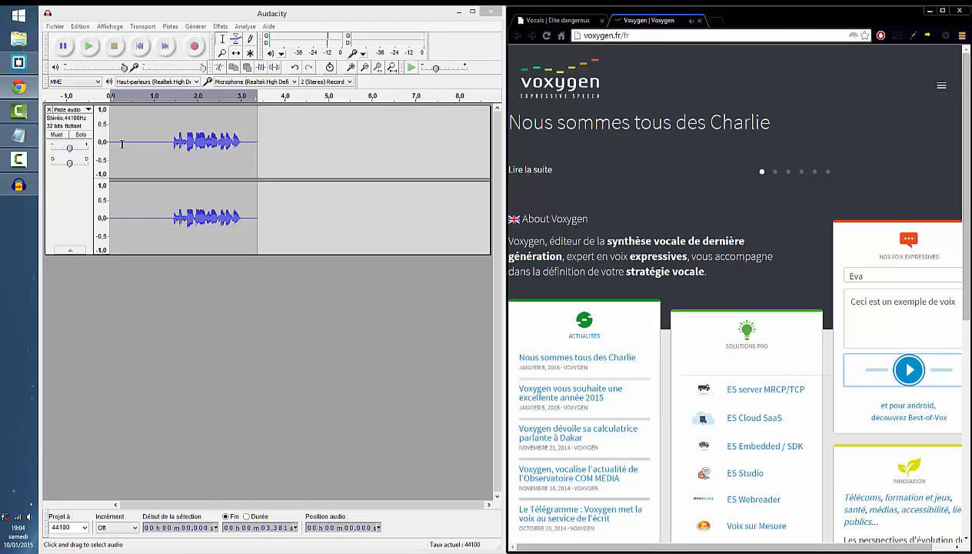
{"action": "left_click", "coordinate": [90, 46]}
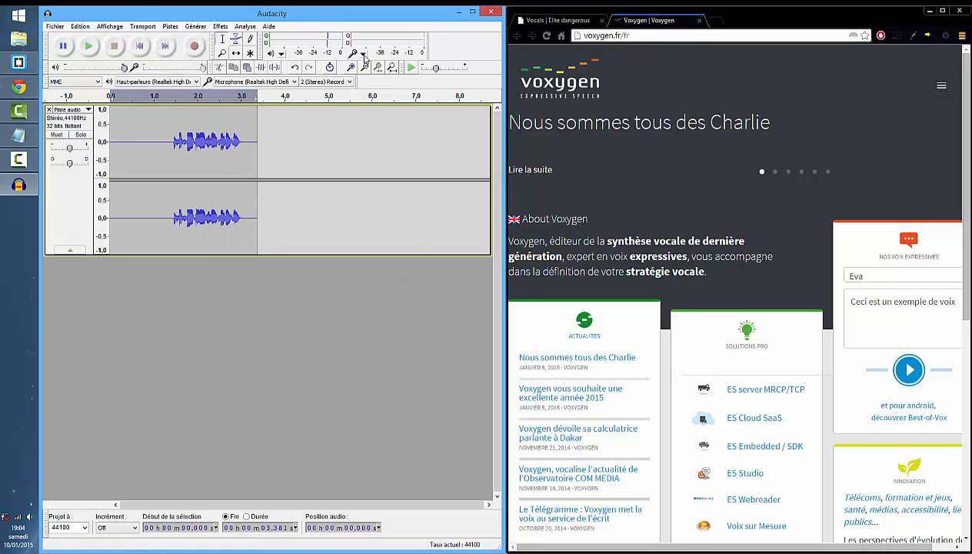
{"action": "double_click", "coordinate": [323, 20]}
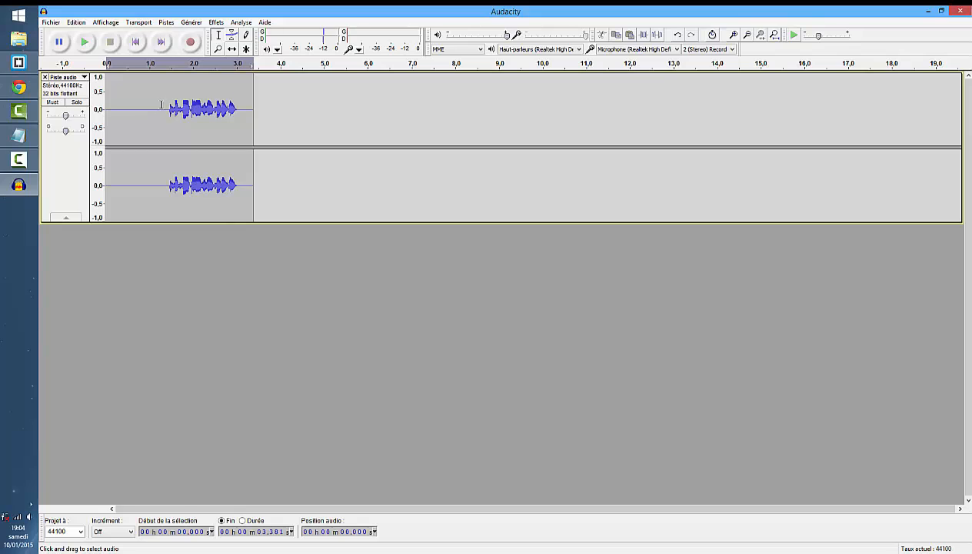
- Delete the first 1.37 s of silence from the recording, then the trailing silence from 1.73 s onward
{"action": "left_click_drag", "start_coordinate": [165, 105], "coordinate": [107, 123]}
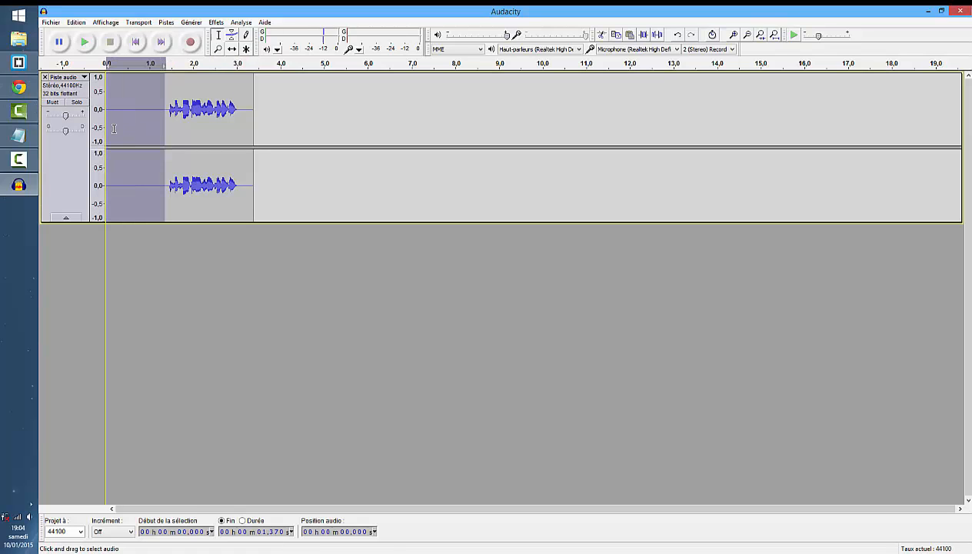
{"action": "key", "text": "Delete"}
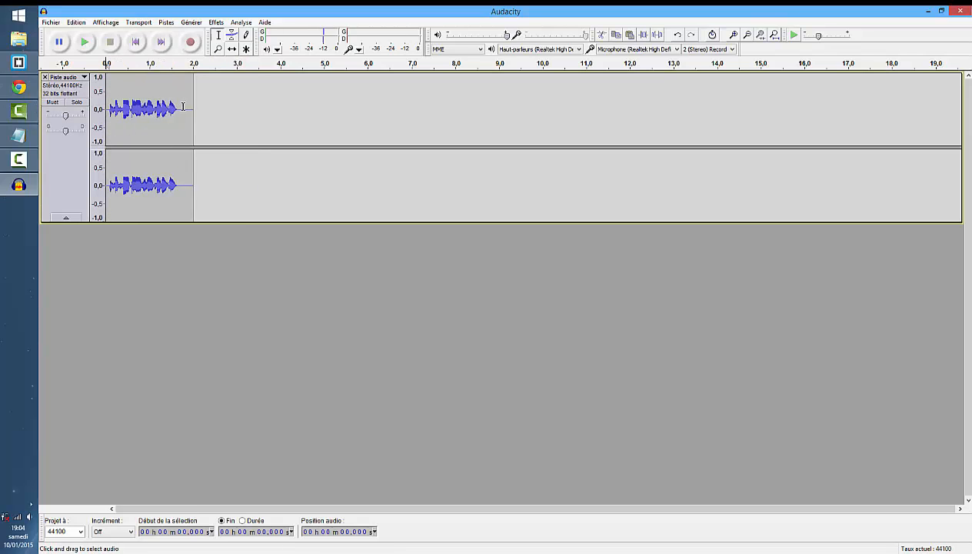
{"action": "left_click_drag", "start_coordinate": [182, 108], "coordinate": [197, 114]}
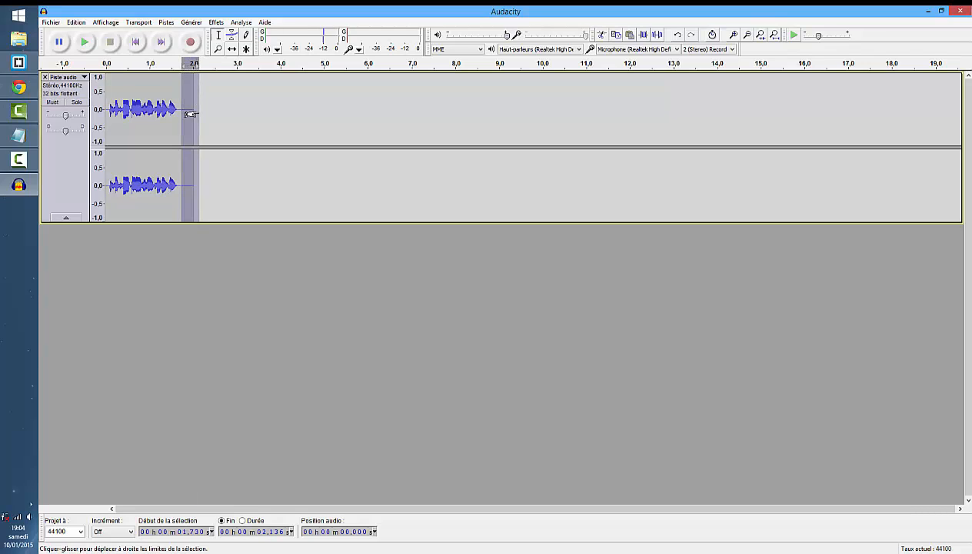
{"action": "key", "text": "Delete"}
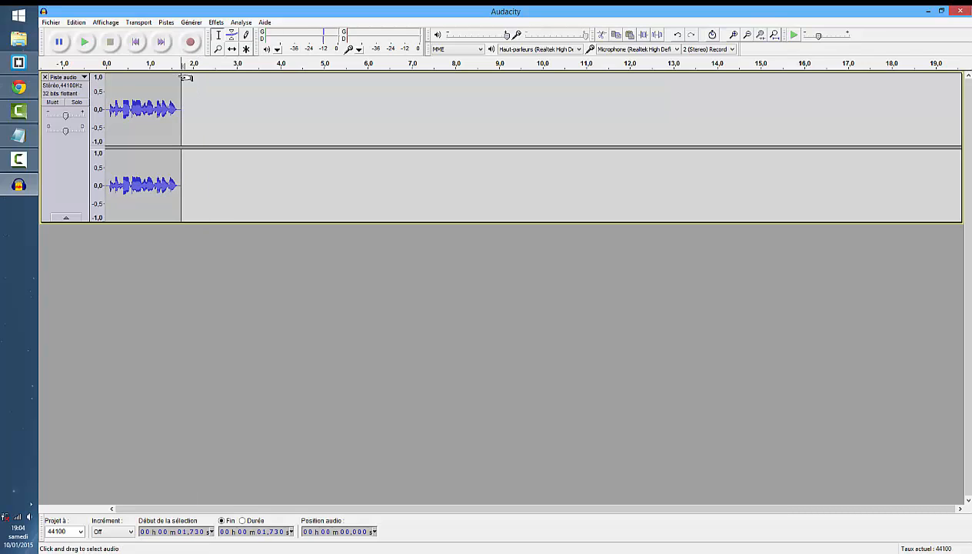
- Select the whole trimmed voice clip and play it back
{"action": "left_click_drag", "start_coordinate": [184, 102], "coordinate": [100, 86]}
{"action": "left_click", "coordinate": [84, 42]}
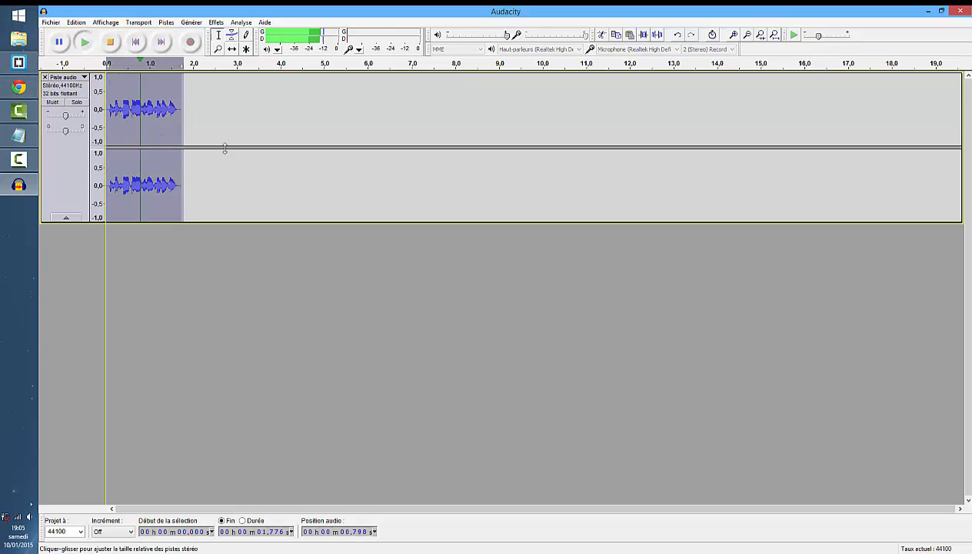
{"action": "left_click", "coordinate": [227, 102]}
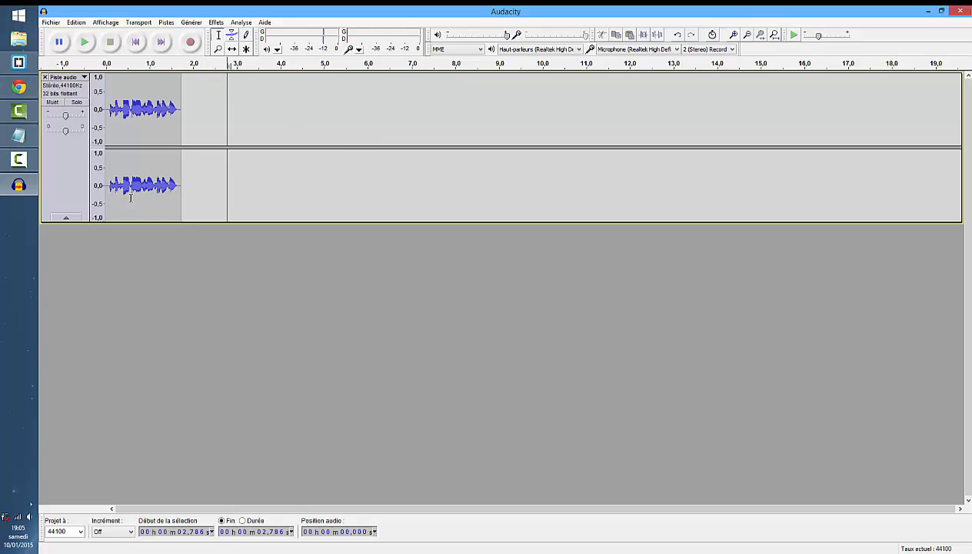
- Open the audio export dialog to view the existing sound files and the WAV file type, then close it without saving
{"action": "left_click", "coordinate": [57, 23]}
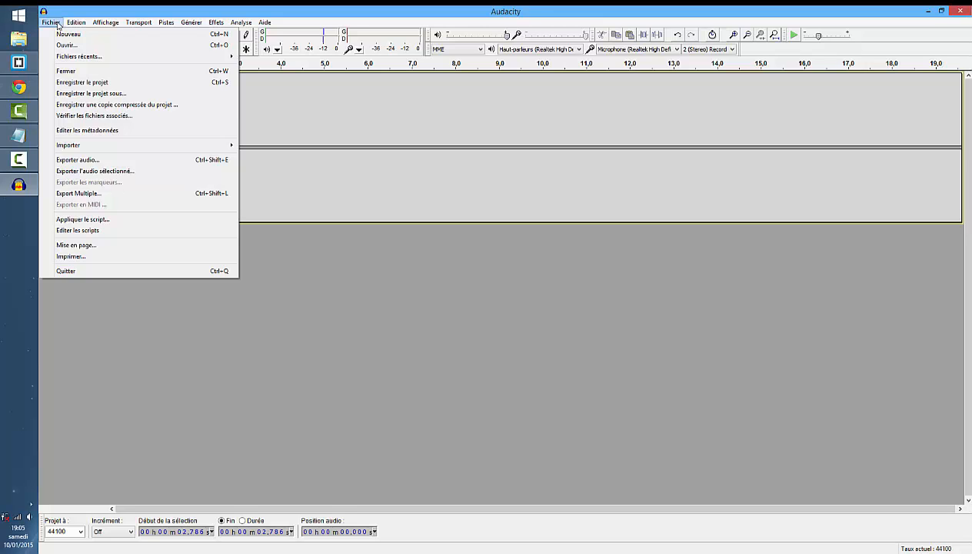
{"action": "left_click", "coordinate": [100, 160]}
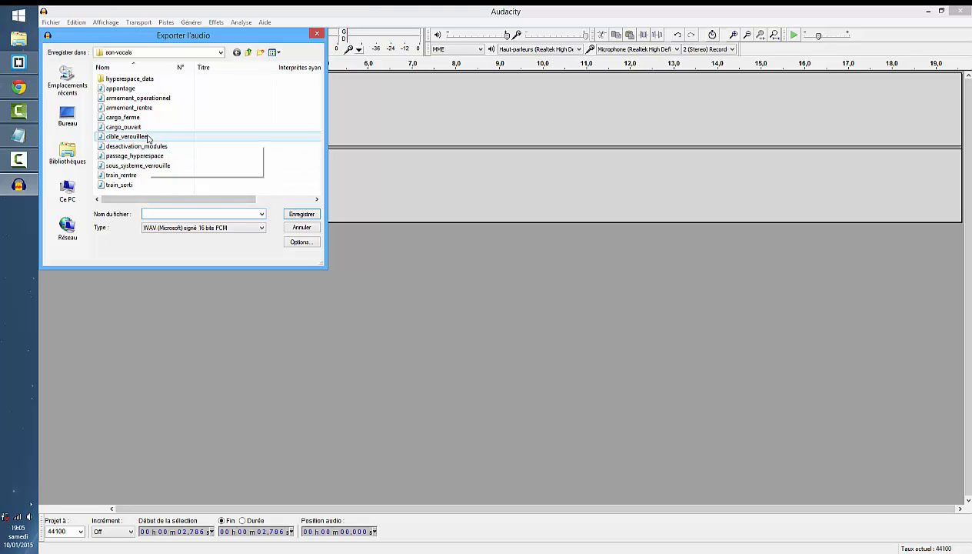
{"action": "left_click", "coordinate": [314, 35]}
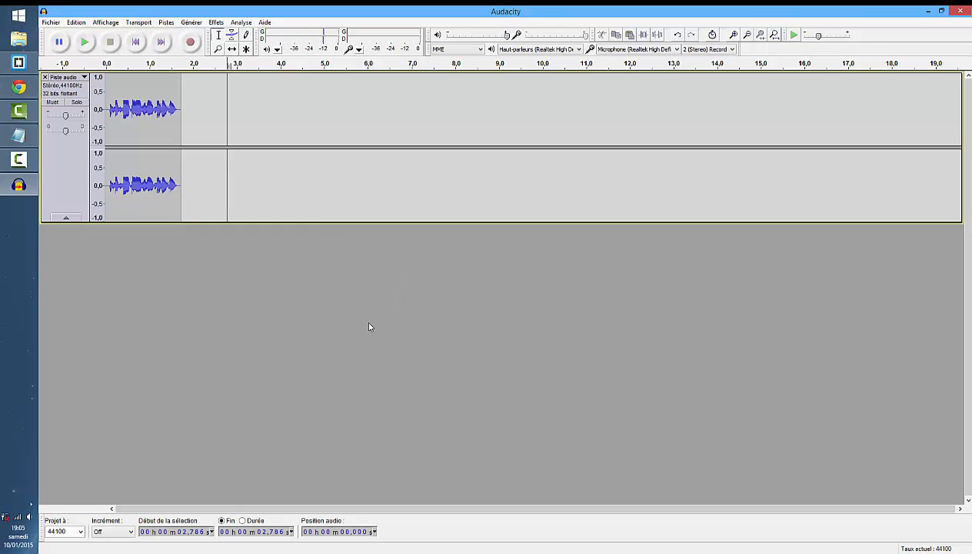
- Select the whole voice clip and duplicate it onto a second stereo track
{"action": "left_click", "coordinate": [200, 199]}
{"action": "key", "text": "ctrl+a"}
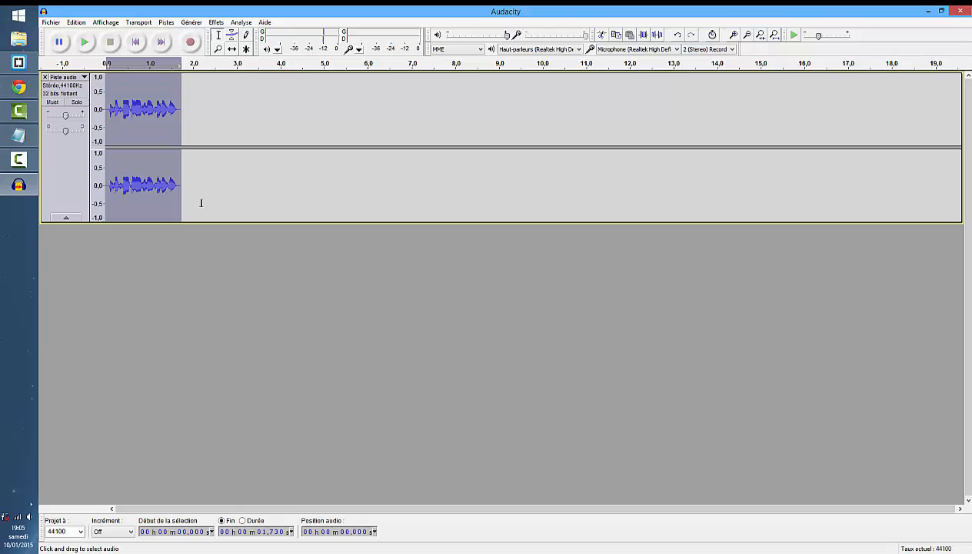
{"action": "key", "text": "ctrl+d"}
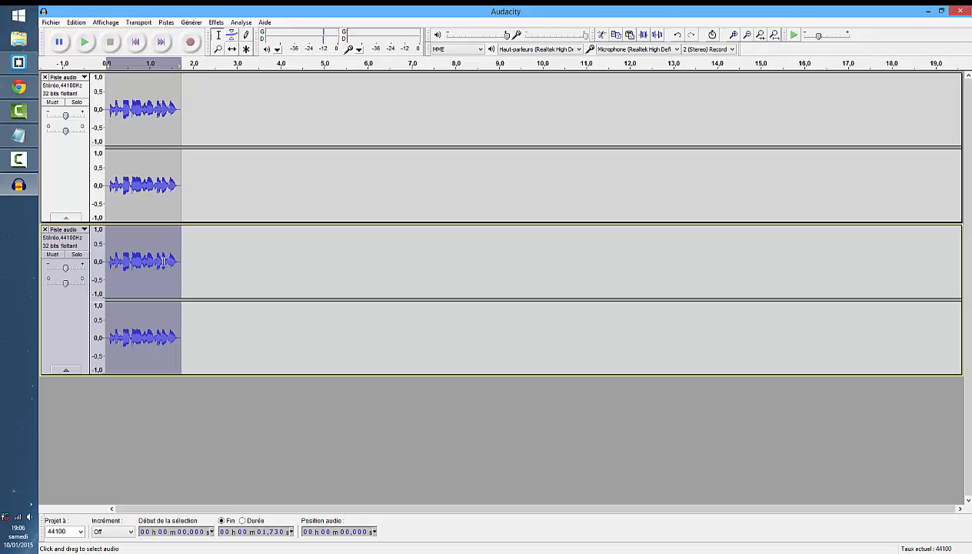
- Apply an Echo effect to the duplicated clip with a delay of 0.04 seconds and a decay factor of 0.5
{"action": "left_click", "coordinate": [190, 262]}
{"action": "left_click_drag", "start_coordinate": [181, 260], "coordinate": [103, 260]}
{"action": "left_click", "coordinate": [216, 23]}
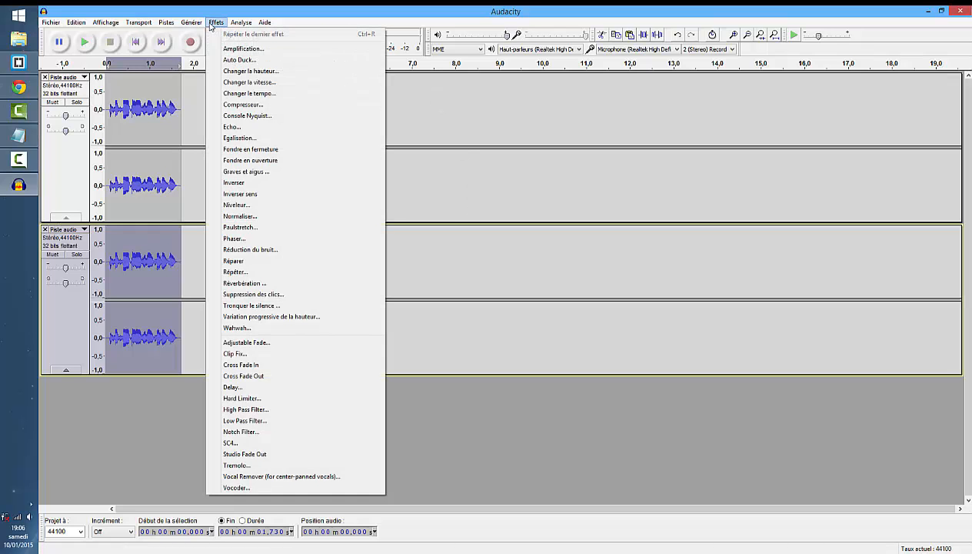
{"action": "left_click", "coordinate": [233, 127]}
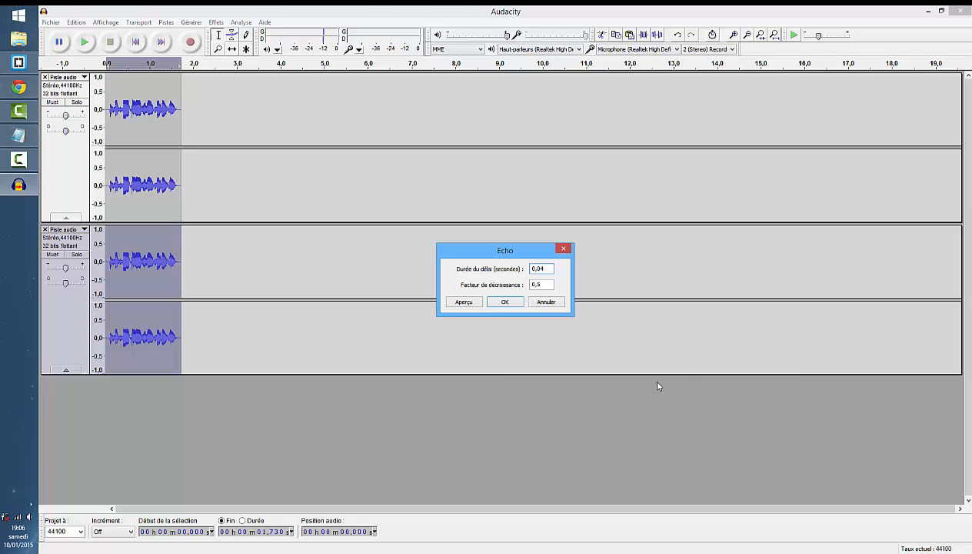
{"action": "double_click", "coordinate": [540, 283]}
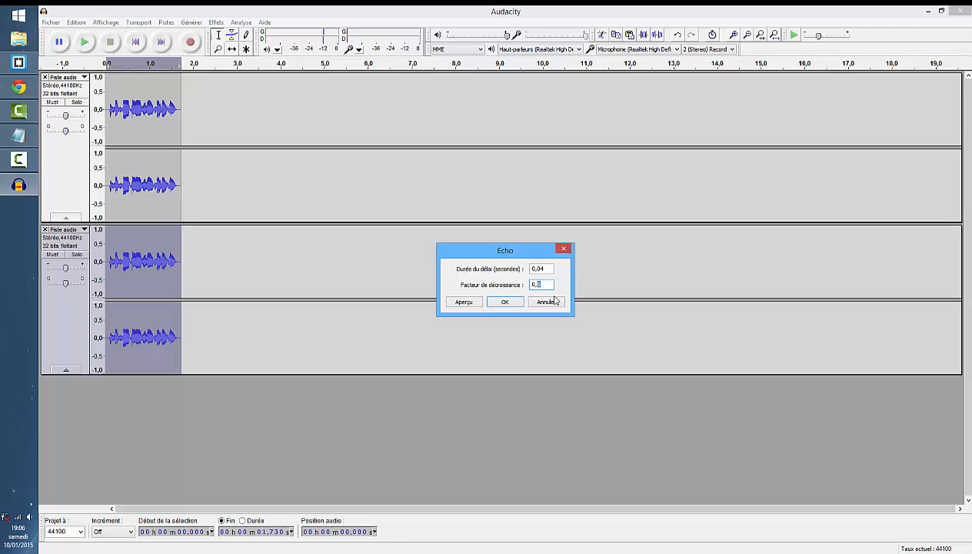
{"action": "left_click", "coordinate": [504, 302]}
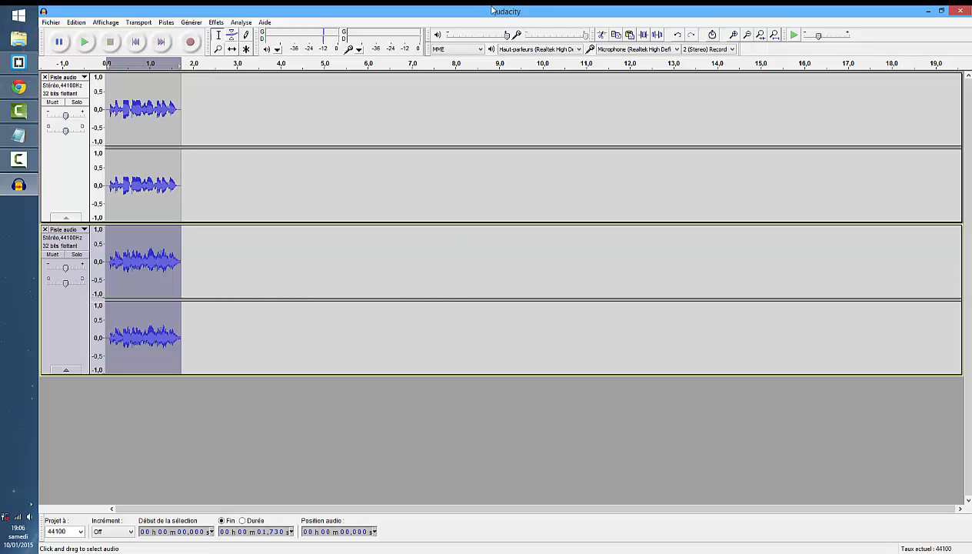
- Lower the pitch of the duplicated clip by setting the change percentage to -10
{"action": "left_click", "coordinate": [217, 22]}
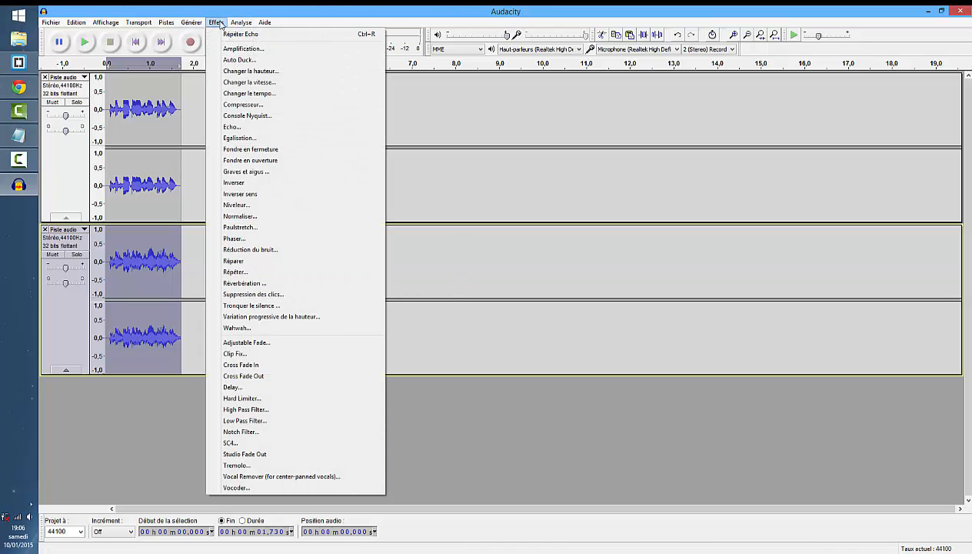
{"action": "left_click", "coordinate": [250, 71]}
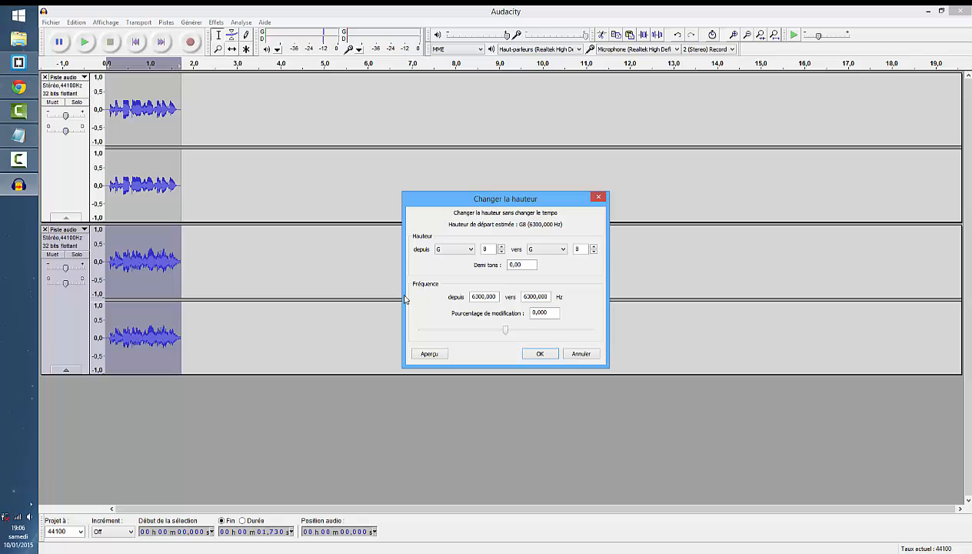
{"action": "left_click_drag", "start_coordinate": [544, 312], "coordinate": [513, 307]}
{"action": "type", "text": "-10"}
{"action": "left_click", "coordinate": [539, 353]}
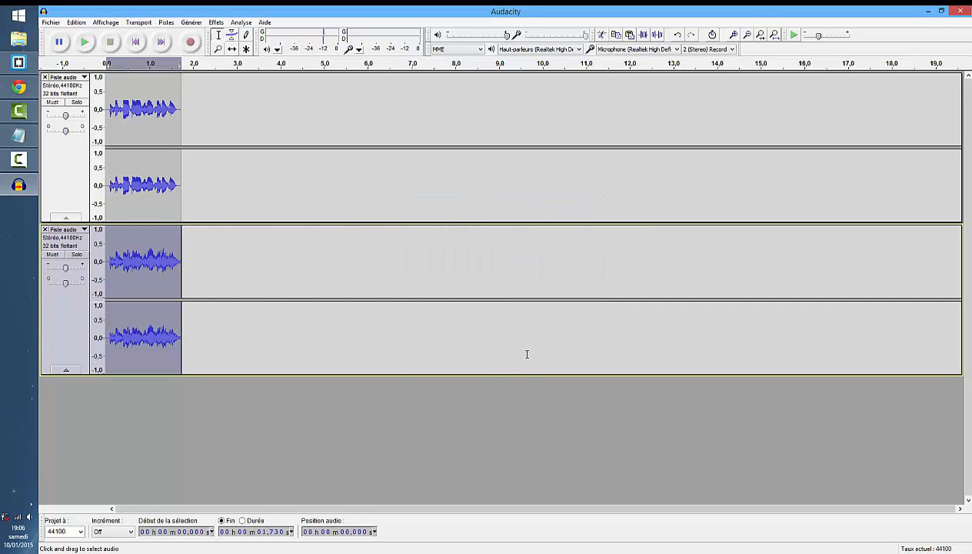
- Select both tracks and play the original voice together with its modified copy
{"action": "left_click", "coordinate": [238, 185]}
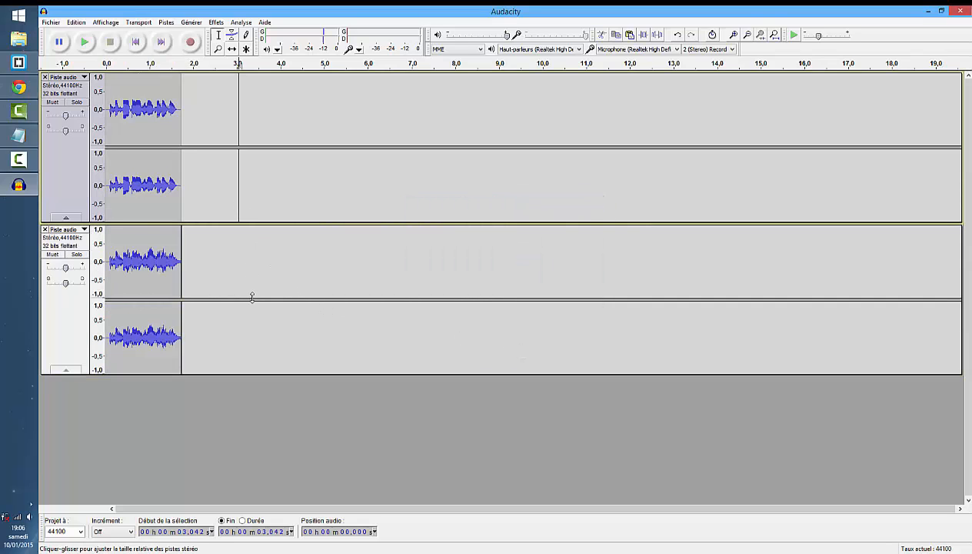
{"action": "key", "text": "ctrl+a"}
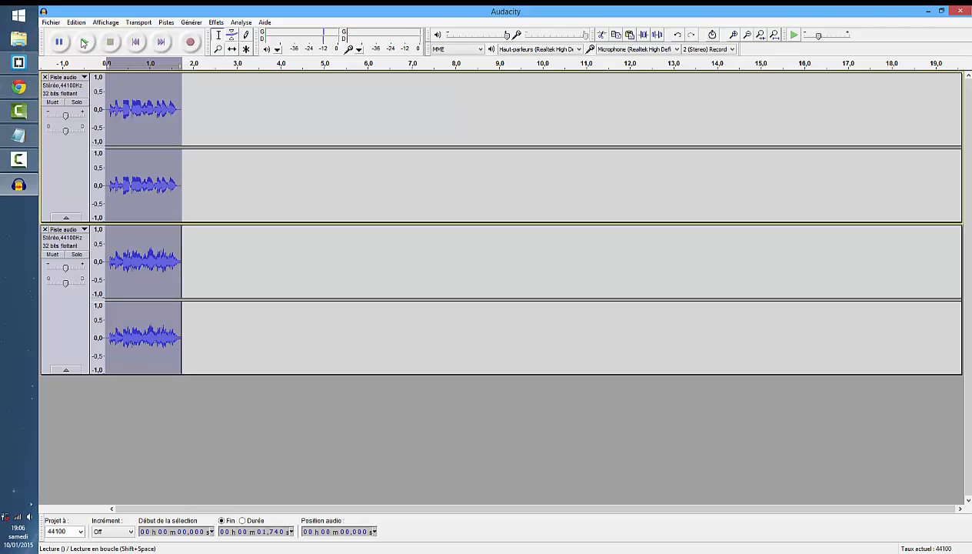
{"action": "left_click", "coordinate": [83, 42]}
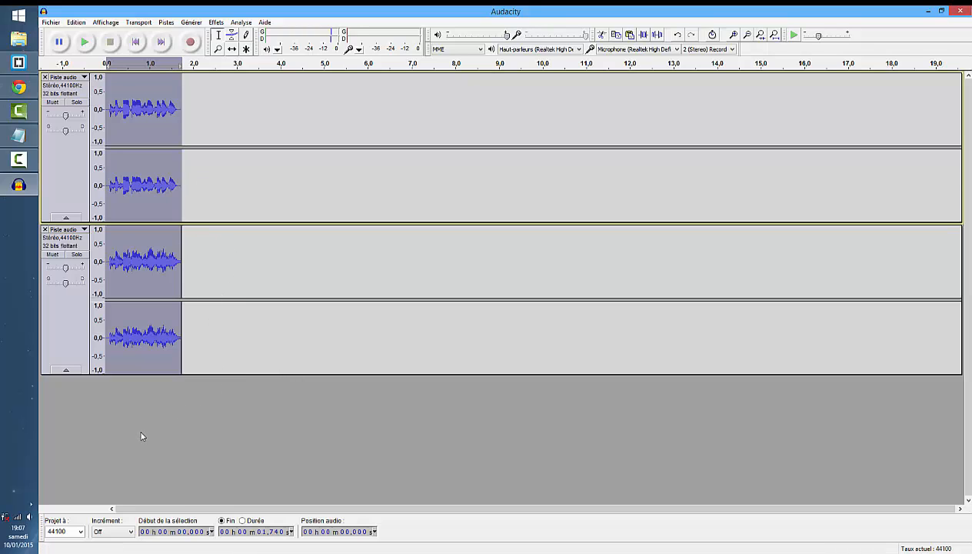
- Open the audio export dialog for the two-track mix, then close it without saving
{"action": "left_click", "coordinate": [206, 124]}
{"action": "left_click", "coordinate": [51, 22]}
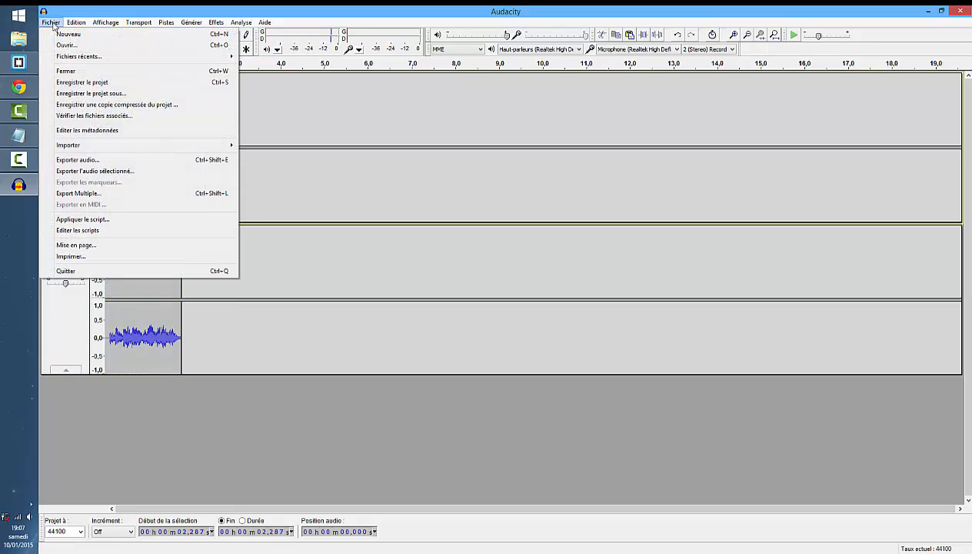
{"action": "left_click", "coordinate": [77, 159]}
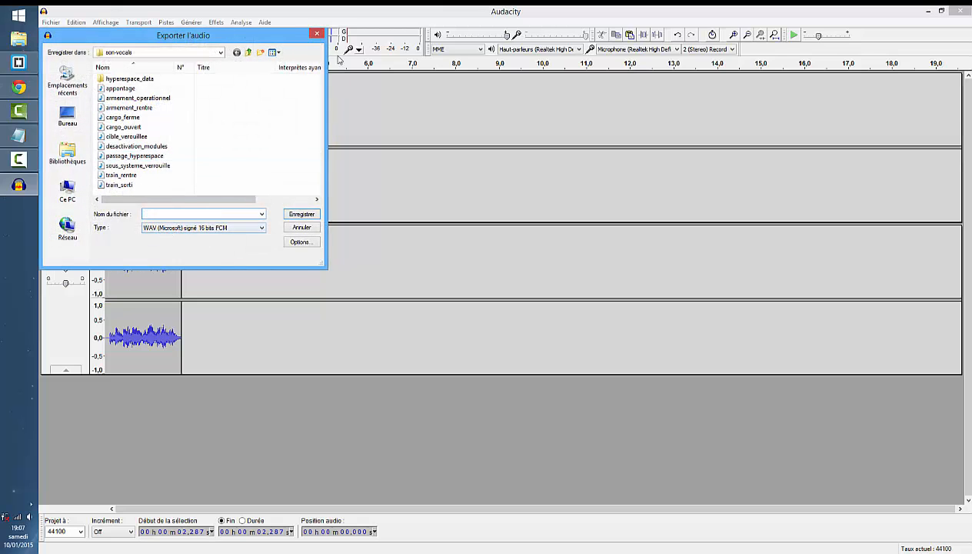
{"action": "left_click", "coordinate": [317, 33]}
- Undo the effects, the track duplication and both silence cuts to restore the original recording
{"action": "left_click", "coordinate": [290, 426]}
{"action": "key", "text": "ctrl+a"}
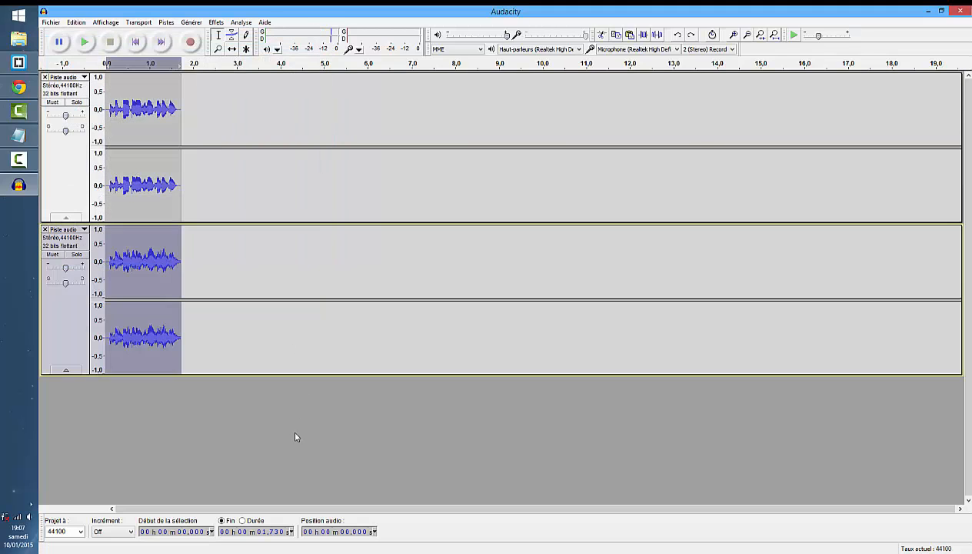
{"action": "key", "text": "Delete"}
{"action": "key", "text": "ctrl+z"}
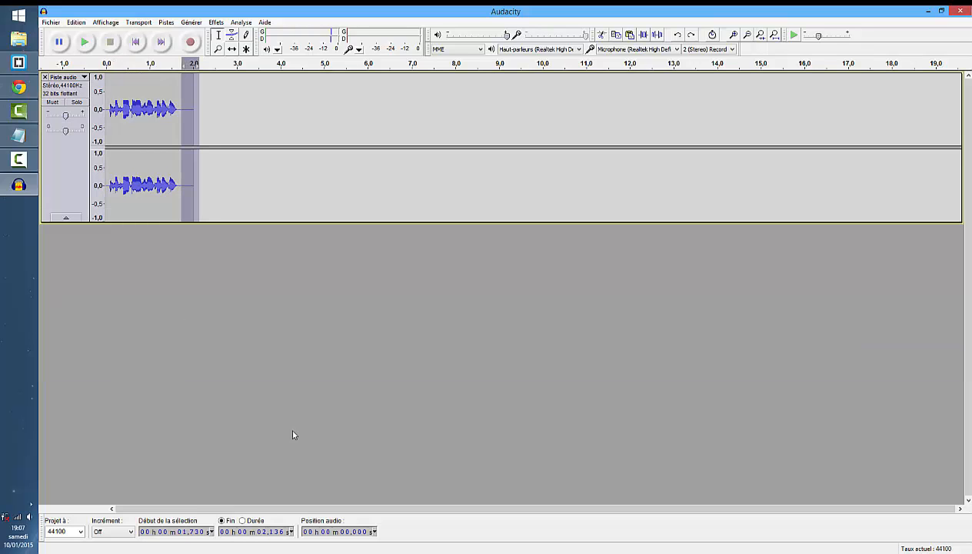
{"action": "key", "text": "ctrl+z"}
{"action": "left_click", "coordinate": [259, 356]}
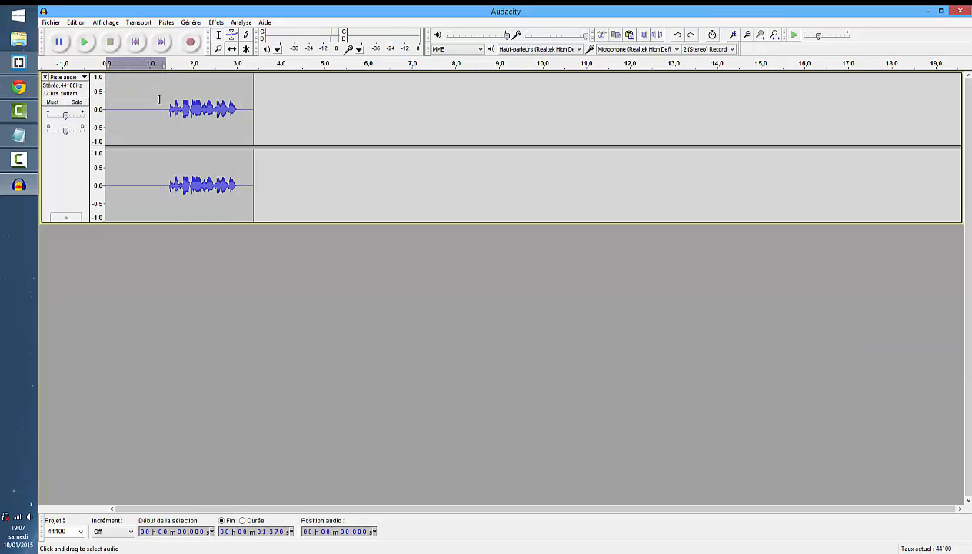
- Delete the silence before the voice and after about 1.7 s, then play the whole trimmed clip
{"action": "left_click_drag", "start_coordinate": [166, 110], "coordinate": [105, 138]}
{"action": "key", "text": "Delete"}
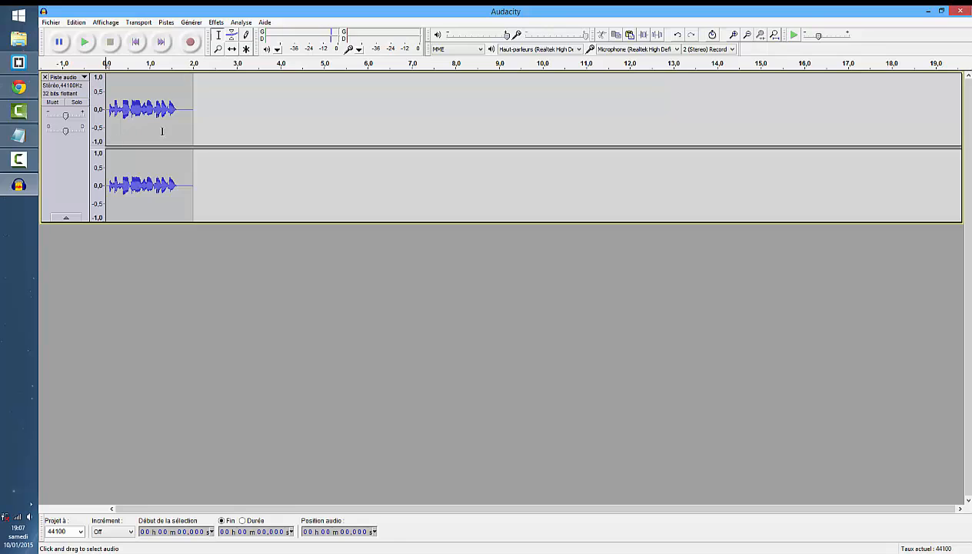
{"action": "left_click_drag", "start_coordinate": [181, 104], "coordinate": [221, 130]}
{"action": "key", "text": "Delete"}
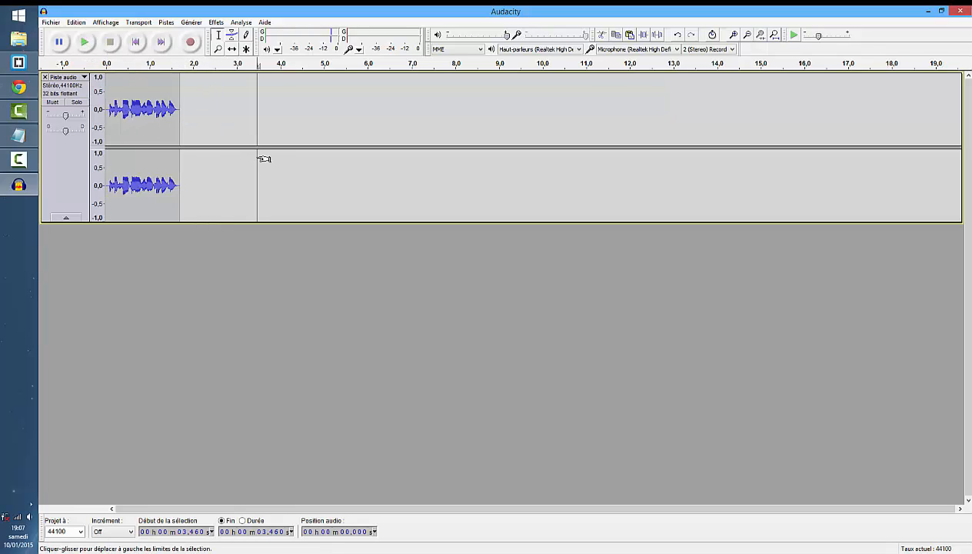
{"action": "key", "text": "ctrl+a"}
{"action": "left_click", "coordinate": [85, 42]}
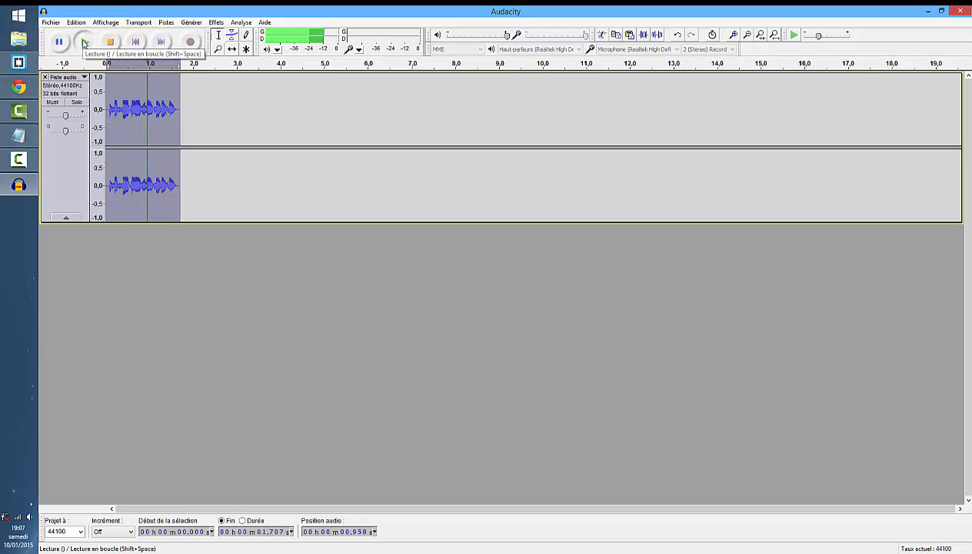
- Open the Vocoder effect on the whole clip and set distance to 1, vocoder bands to 240 and original audio amplitude to 0%
{"action": "left_click", "coordinate": [289, 177]}
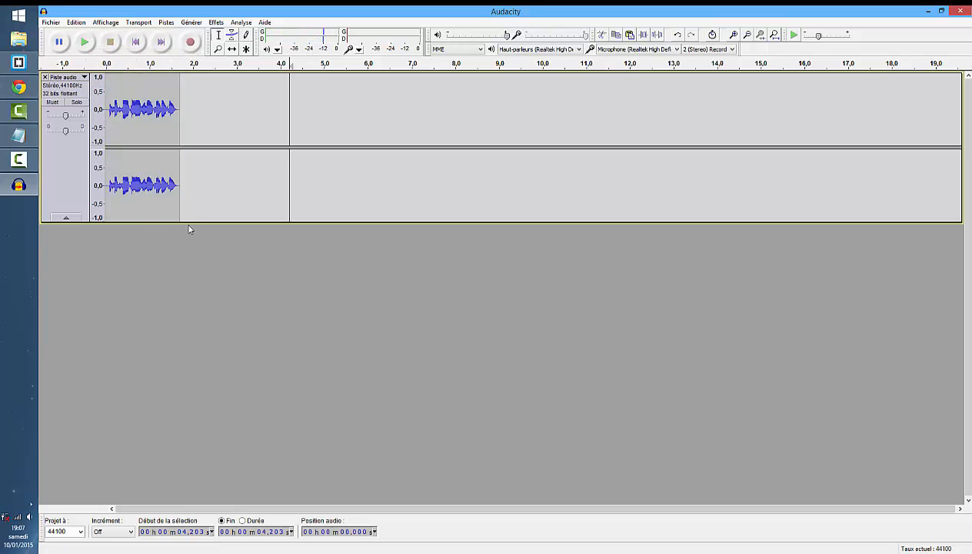
{"action": "left_click", "coordinate": [186, 193]}
{"action": "key", "text": "ctrl+a"}
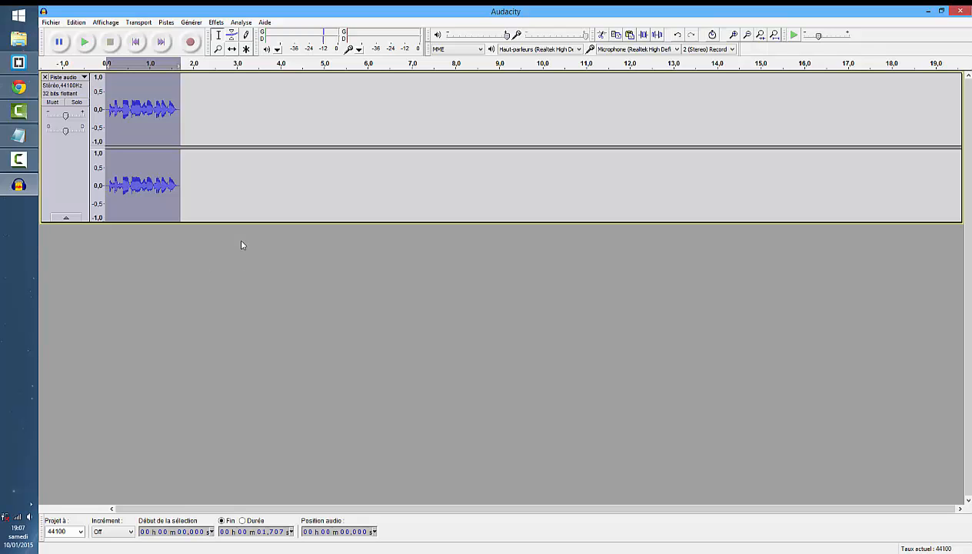
{"action": "left_click", "coordinate": [216, 22]}
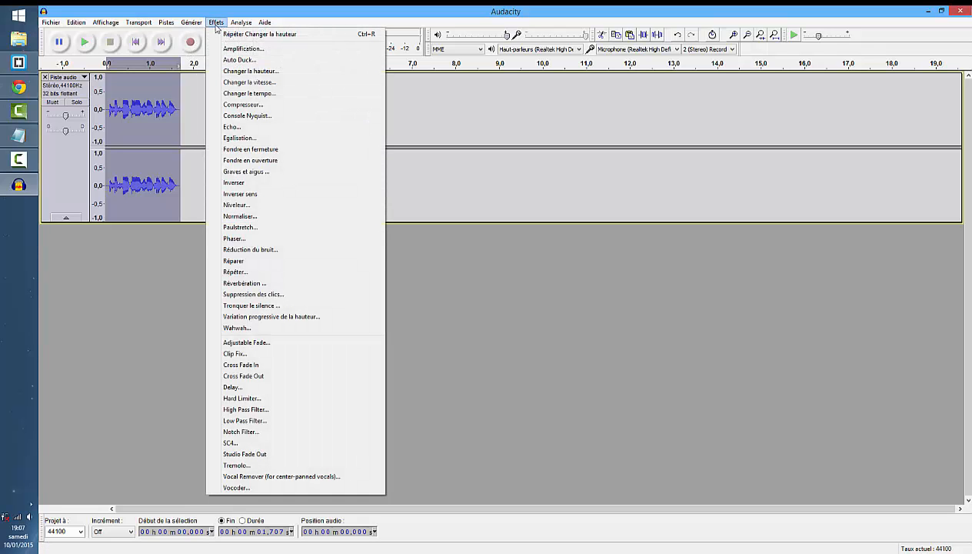
{"action": "left_click", "coordinate": [238, 488]}
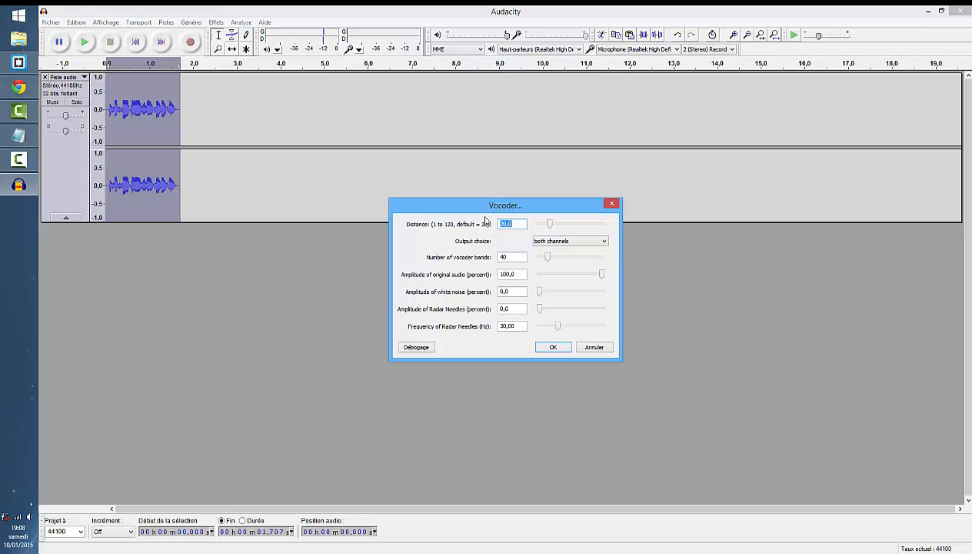
{"action": "type", "text": "1"}
{"action": "double_click", "coordinate": [519, 254]}
{"action": "left_click_drag", "start_coordinate": [548, 257], "coordinate": [630, 248]}
{"action": "double_click", "coordinate": [507, 274]}
{"action": "type", "text": "0"}
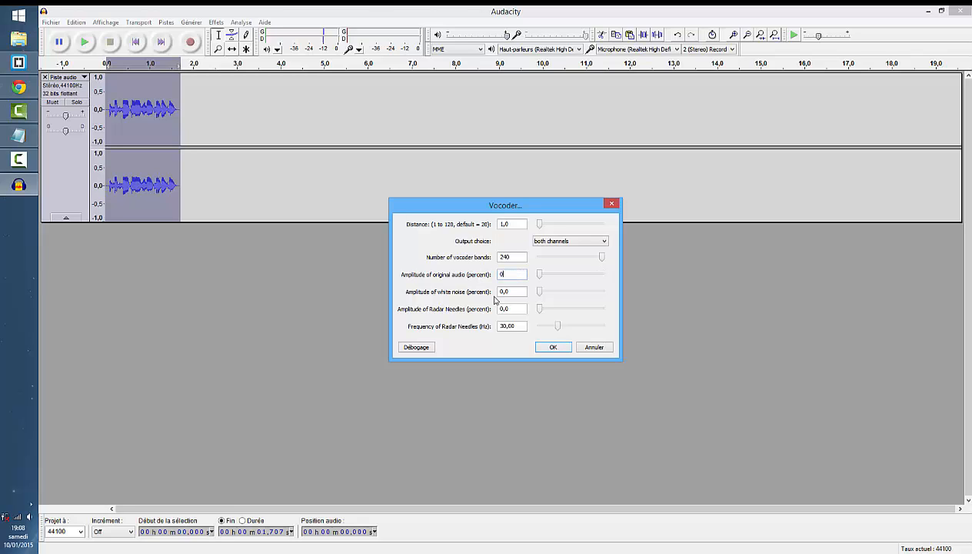
- Set the Radar Needles to 100% amplitude and 100 Hz, apply the Vocoder and play the processed voice
{"action": "key", "text": "Tab"}
{"action": "left_click_drag", "start_coordinate": [539, 309], "coordinate": [617, 310]}
{"action": "left_click_drag", "start_coordinate": [556, 327], "coordinate": [614, 333]}
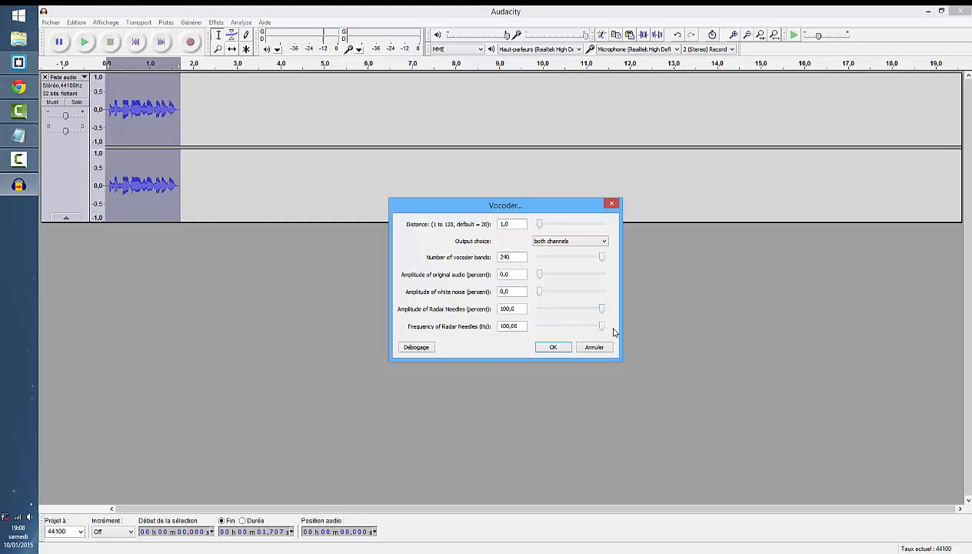
{"action": "left_click", "coordinate": [553, 347]}
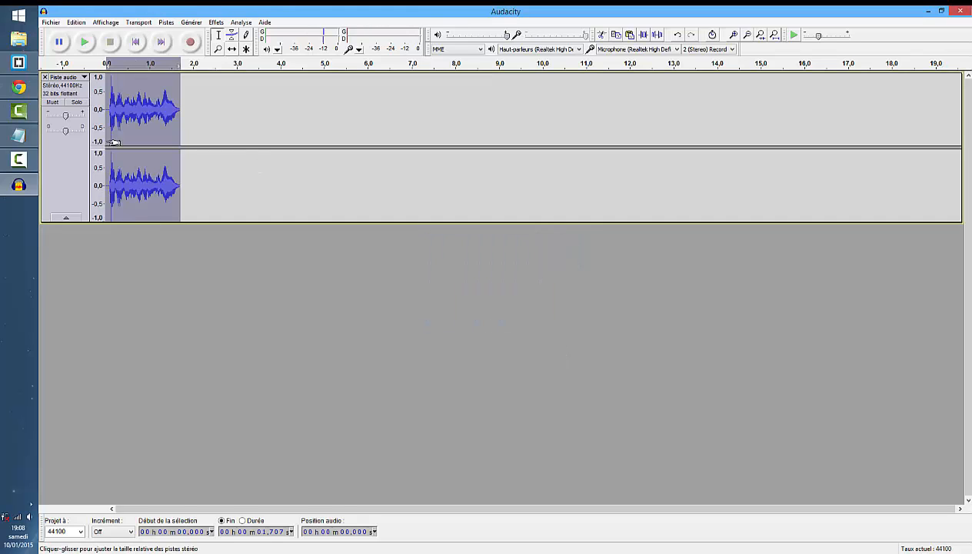
{"action": "left_click", "coordinate": [84, 42]}
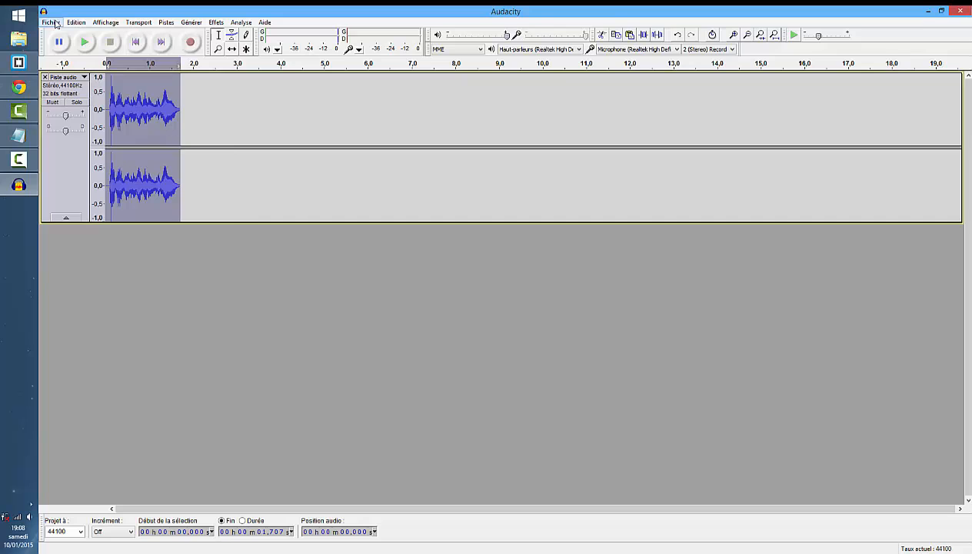
- Export the processed voice as a 16-bit PCM WAV file named "tuto" in the son-vocals folder, leaving the metadata blank
{"action": "left_click", "coordinate": [50, 22]}
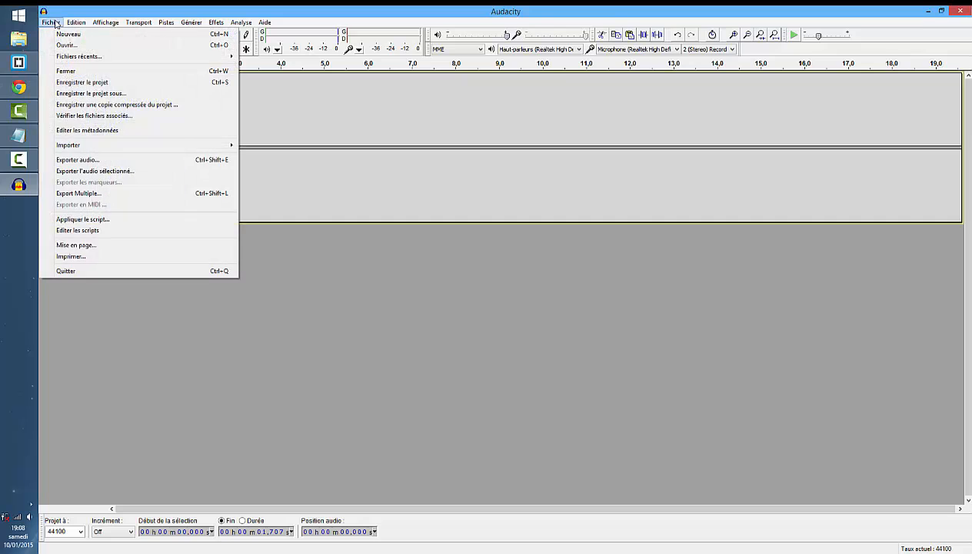
{"action": "left_click", "coordinate": [80, 160]}
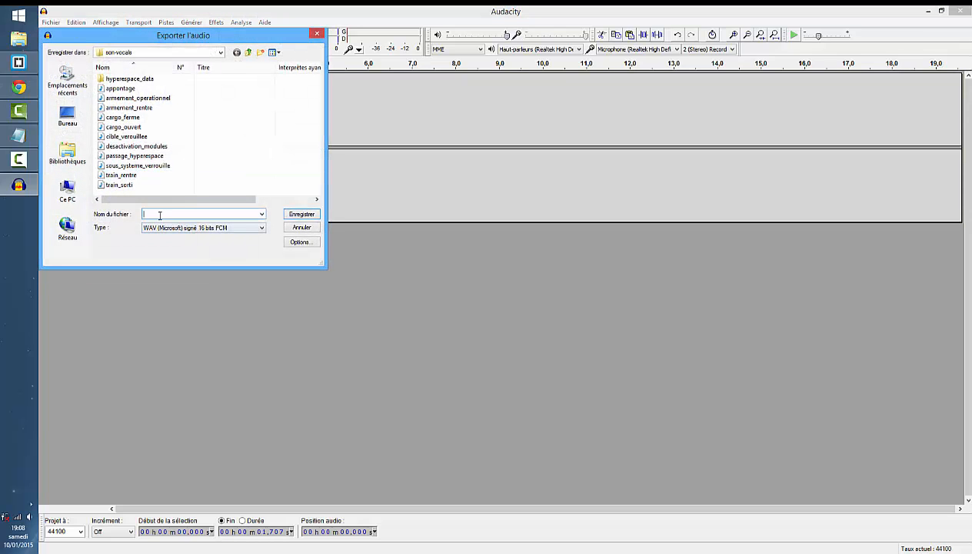
{"action": "type", "text": "tuto"}
{"action": "left_click", "coordinate": [303, 216]}
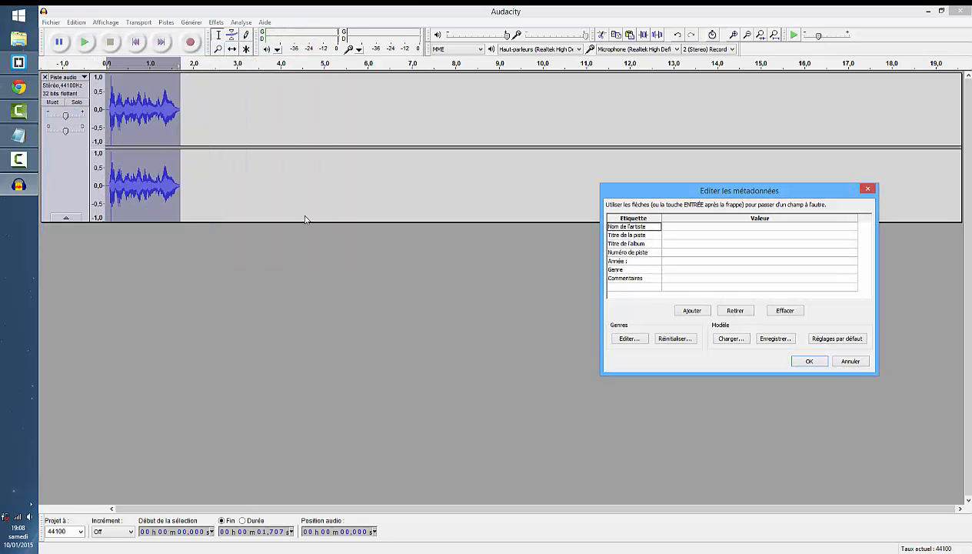
{"action": "left_click", "coordinate": [804, 361]}
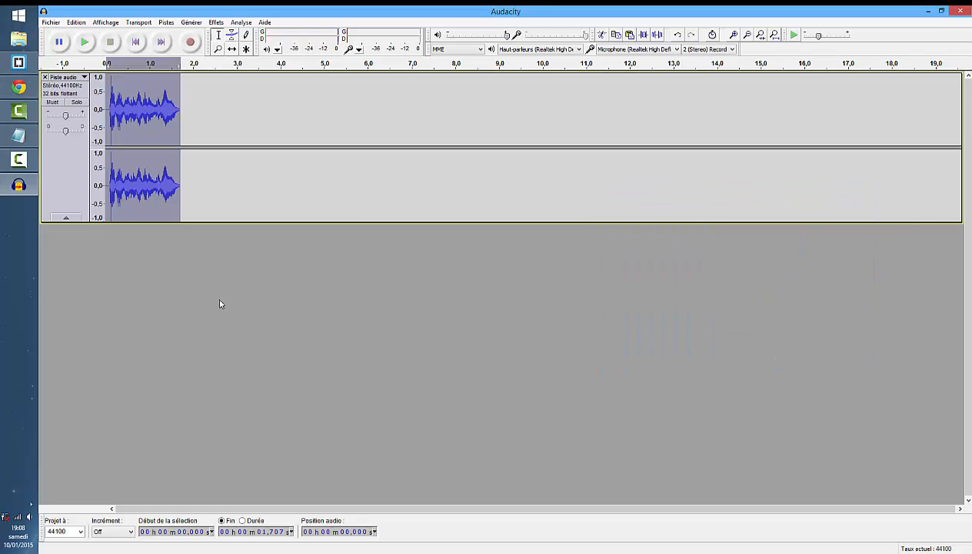
- Launch Vocals and allow it to run despite its unverified publisher
{"action": "key", "text": "super"}
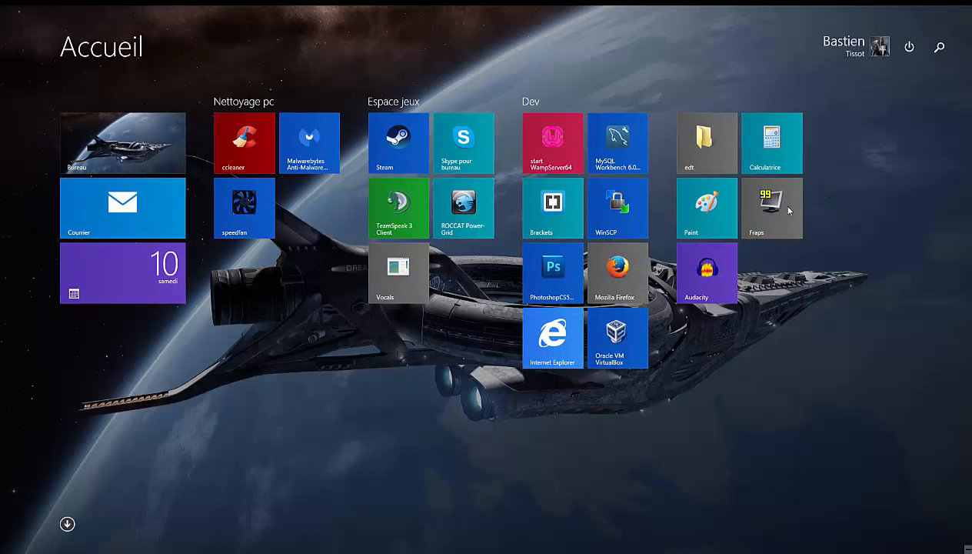
{"action": "left_click", "coordinate": [398, 273]}
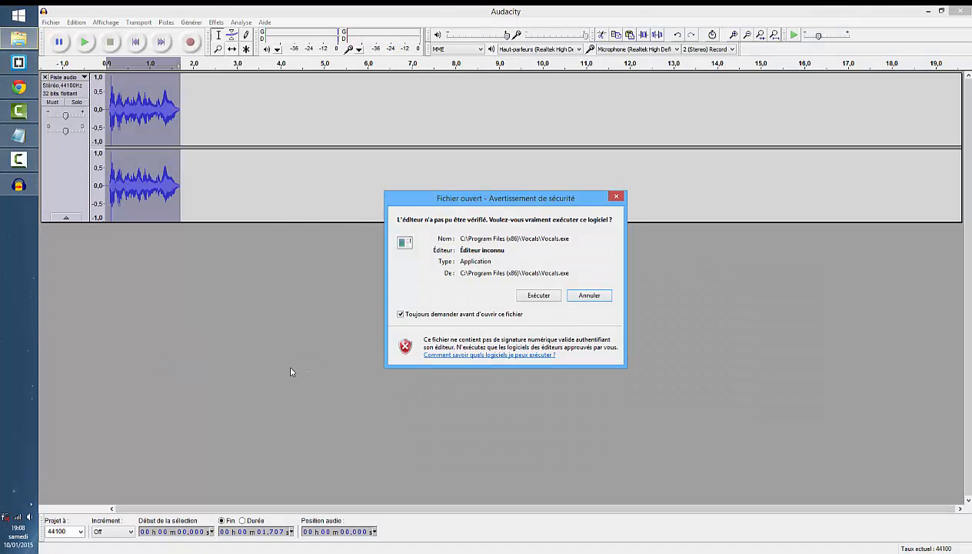
{"action": "left_click", "coordinate": [522, 297]}
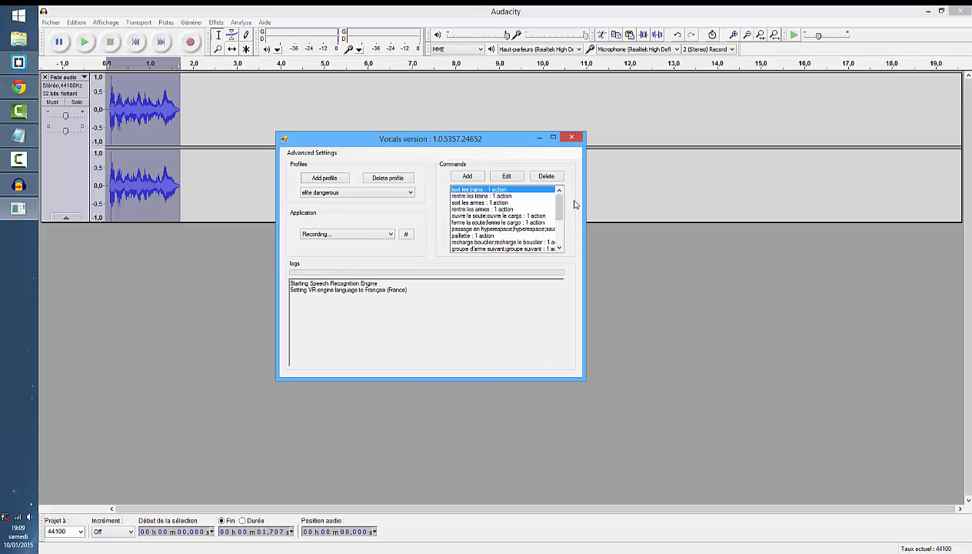
- Create a new command with the text "exemple de voix" and add a key press action for the 0 key
{"action": "left_click", "coordinate": [467, 176]}
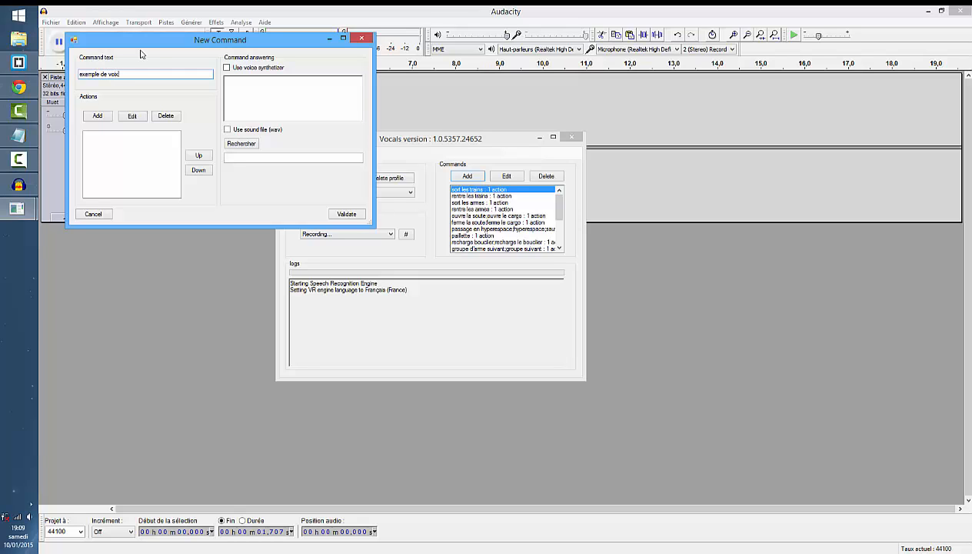
{"action": "left_click", "coordinate": [105, 115]}
{"action": "left_click", "coordinate": [161, 88]}
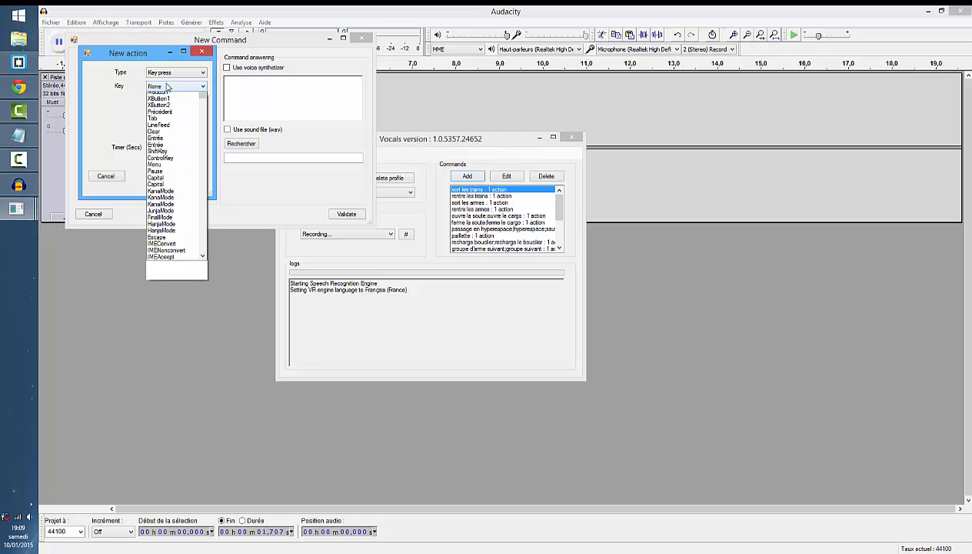
{"action": "left_click_drag", "start_coordinate": [203, 108], "coordinate": [204, 154]}
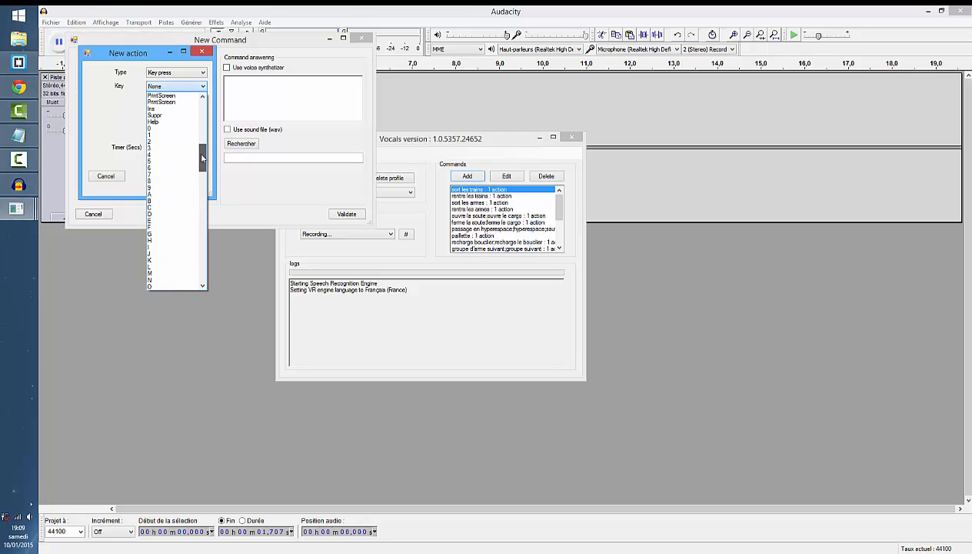
{"action": "left_click", "coordinate": [166, 126]}
{"action": "left_click", "coordinate": [188, 177]}
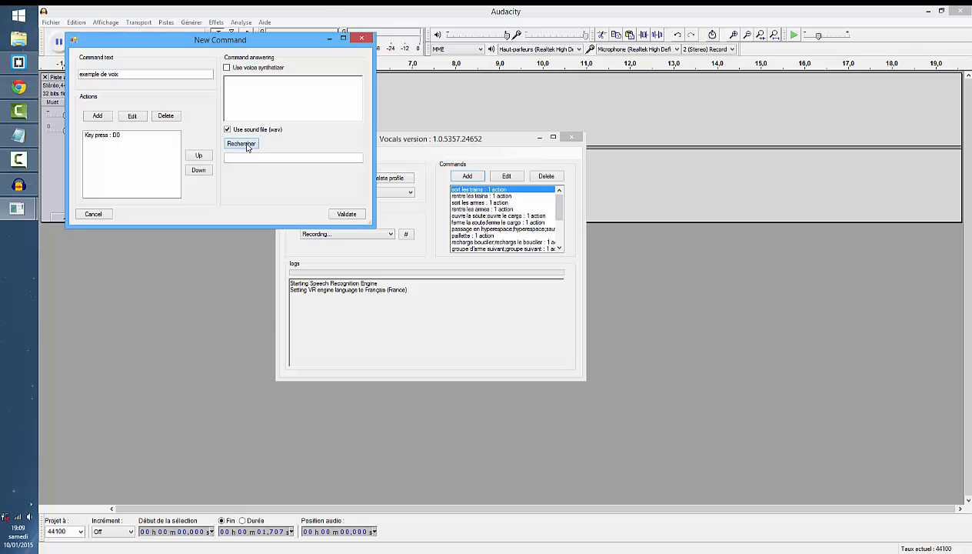
- Use tuto.wav from the son-vocals folder as the command's sound answer and save the command to the elite dangerous profile
{"action": "left_click", "coordinate": [247, 144]}
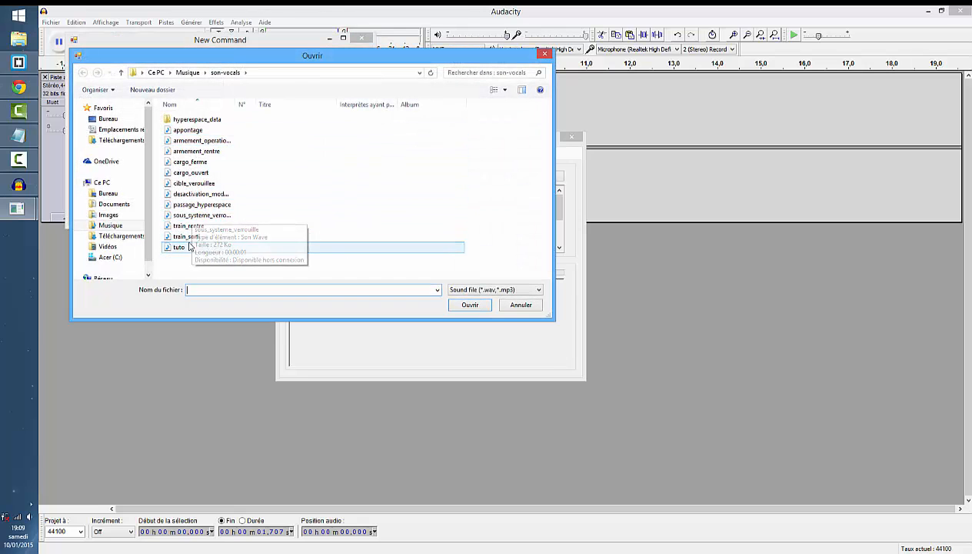
{"action": "double_click", "coordinate": [189, 246]}
{"action": "left_click", "coordinate": [346, 216]}
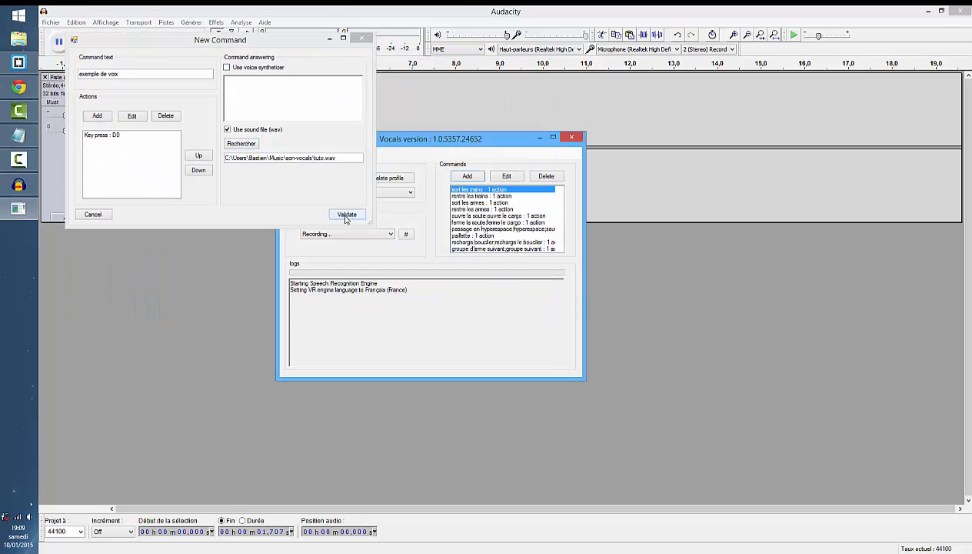
{"action": "left_click_drag", "start_coordinate": [560, 208], "coordinate": [561, 248]}
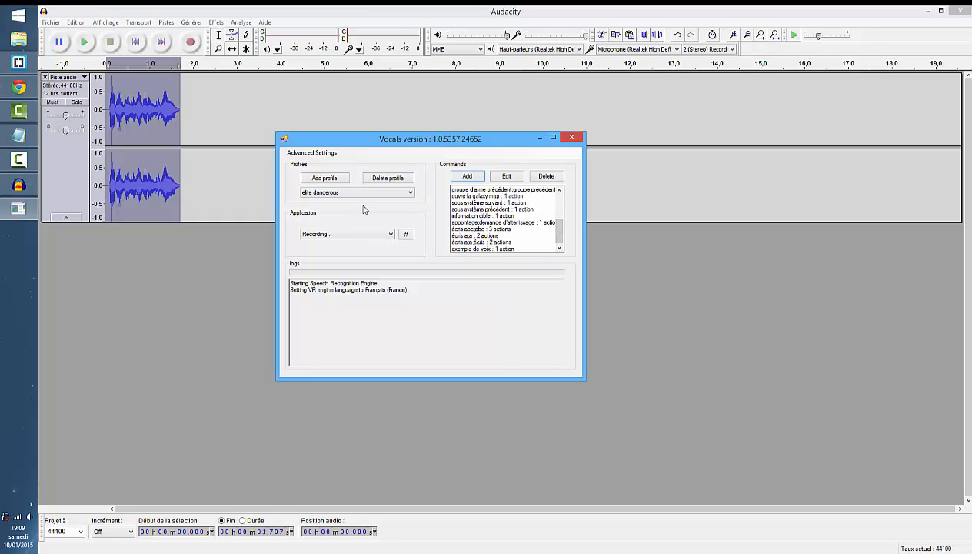
- Try a lower recognition threshold in the advanced settings, then reopen them and validate the threshold at 100
{"action": "left_click", "coordinate": [323, 154]}
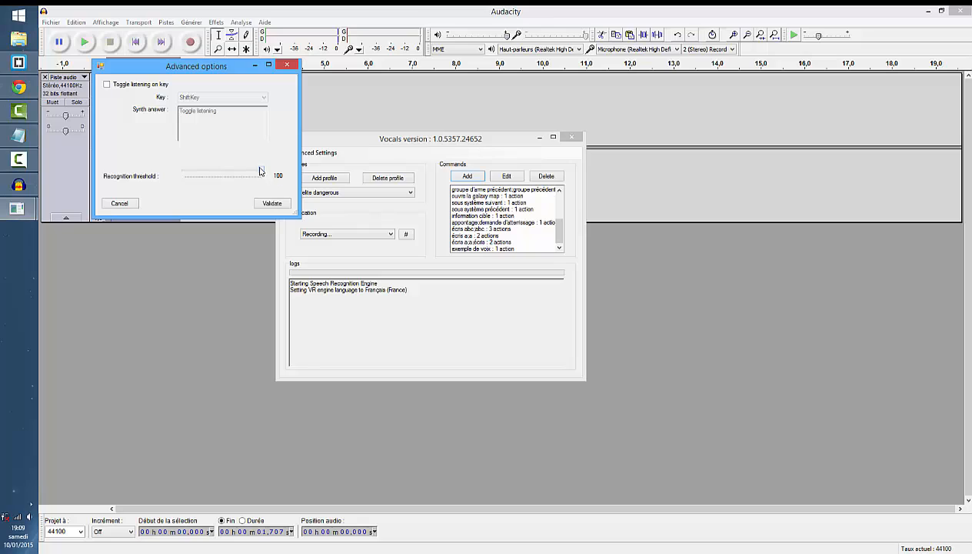
{"action": "left_click_drag", "start_coordinate": [263, 172], "coordinate": [220, 173]}
{"action": "left_click", "coordinate": [265, 204]}
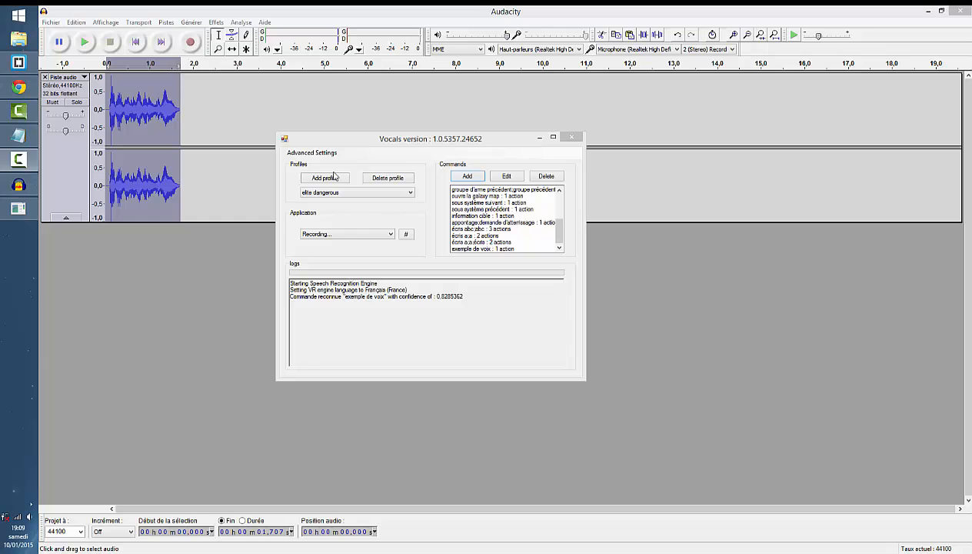
{"action": "left_click", "coordinate": [315, 152]}
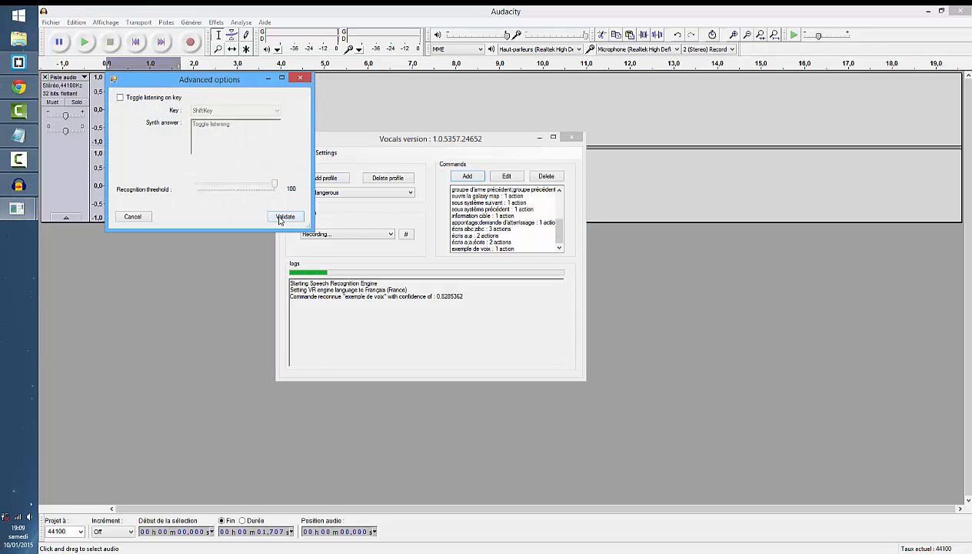
{"action": "left_click", "coordinate": [283, 216]}
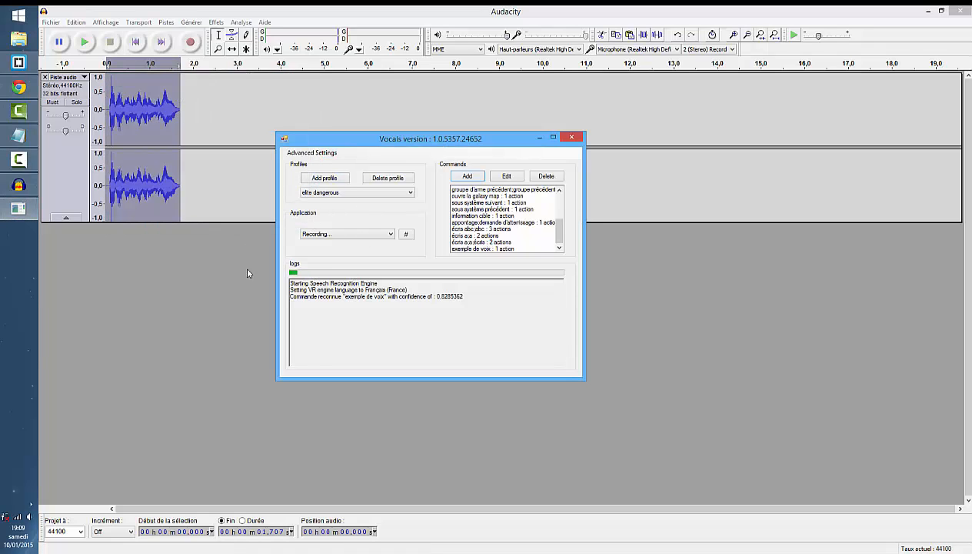